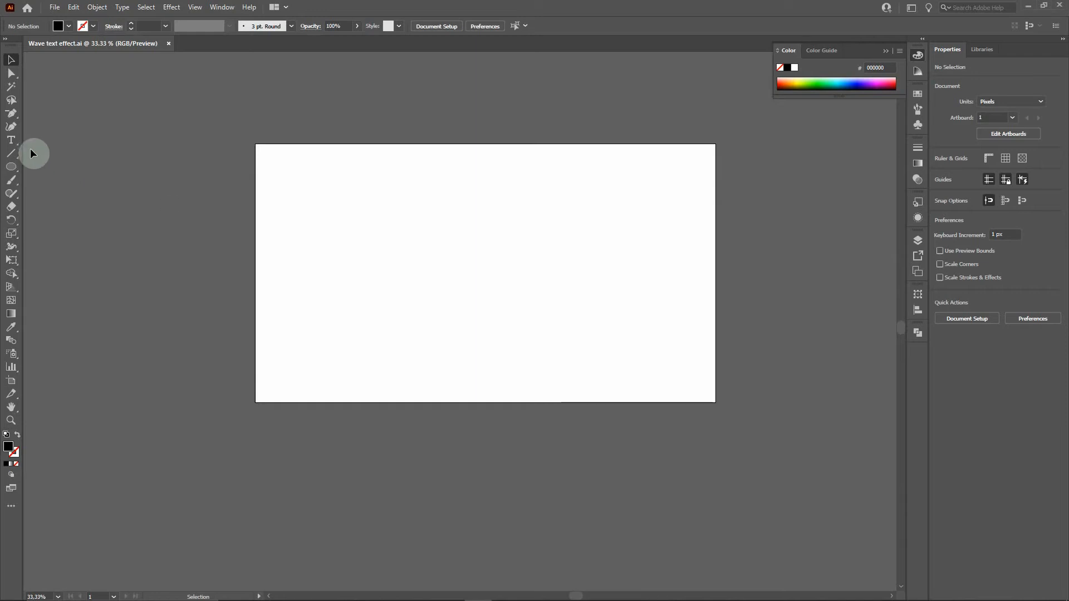
Add the point text "WAVE" in 60 pt Bungee Regular near the artboard's upper left
{"action": "left_click", "coordinate": [11, 142]}
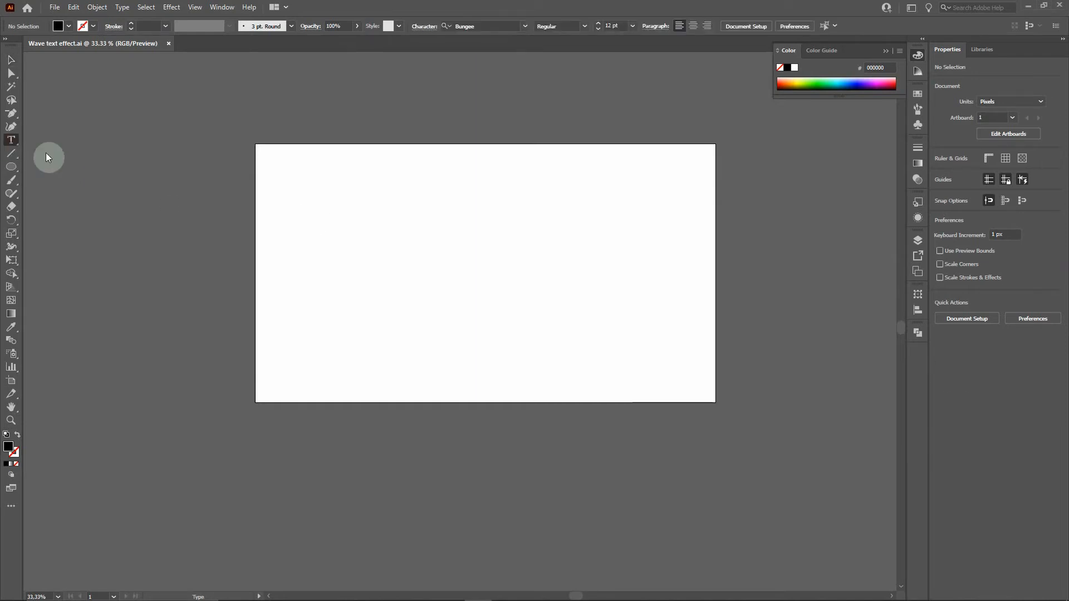
{"action": "left_click", "coordinate": [327, 207]}
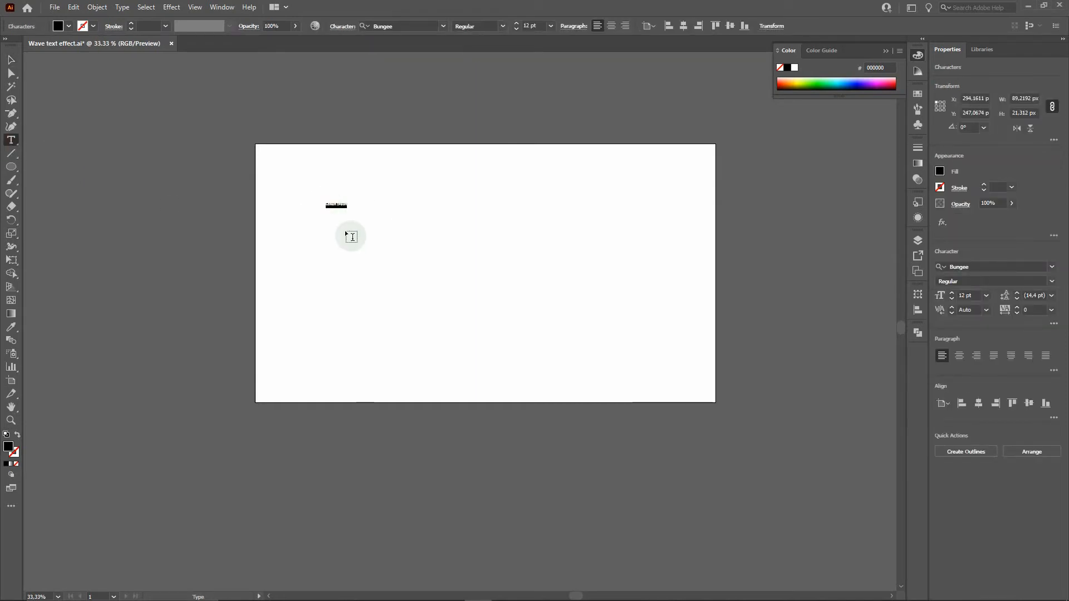
{"action": "double_click", "coordinate": [529, 24]}
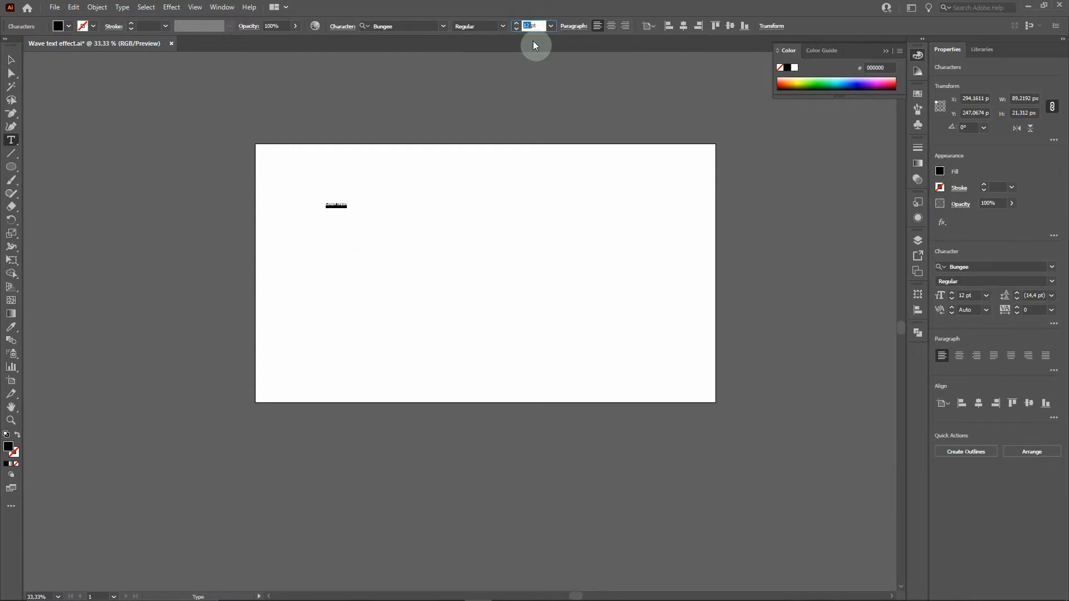
{"action": "key", "text": "Return"}
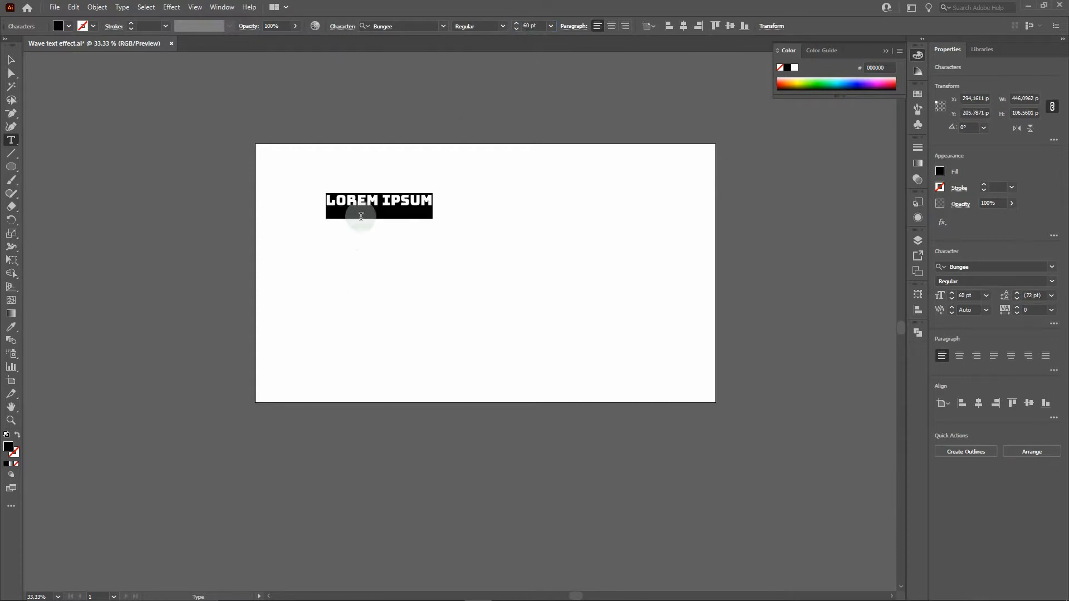
{"action": "triple_click", "coordinate": [351, 201]}
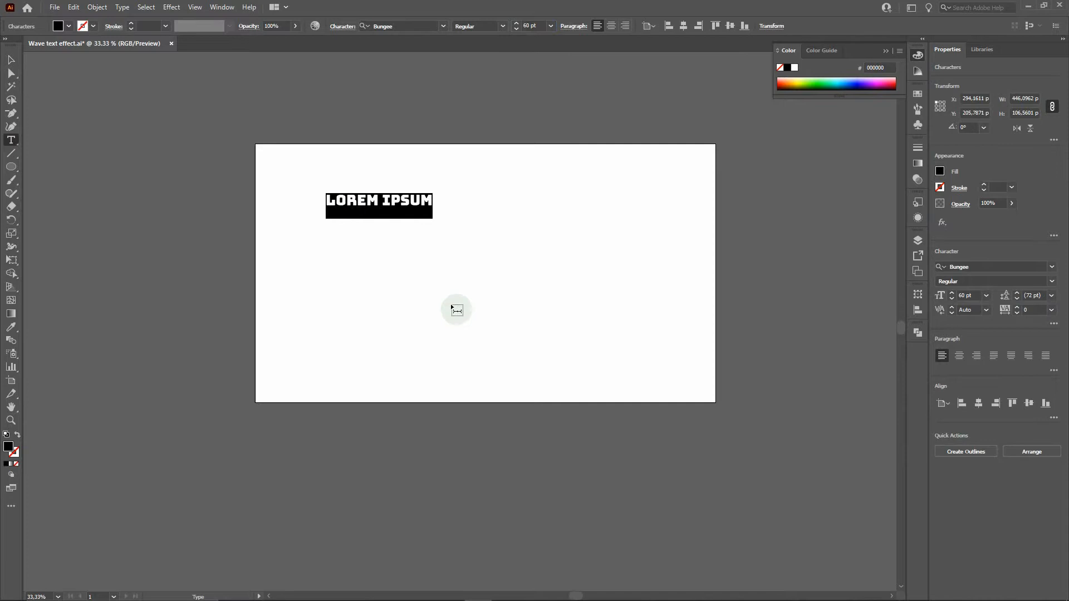
{"action": "type", "text": "WAVE"}
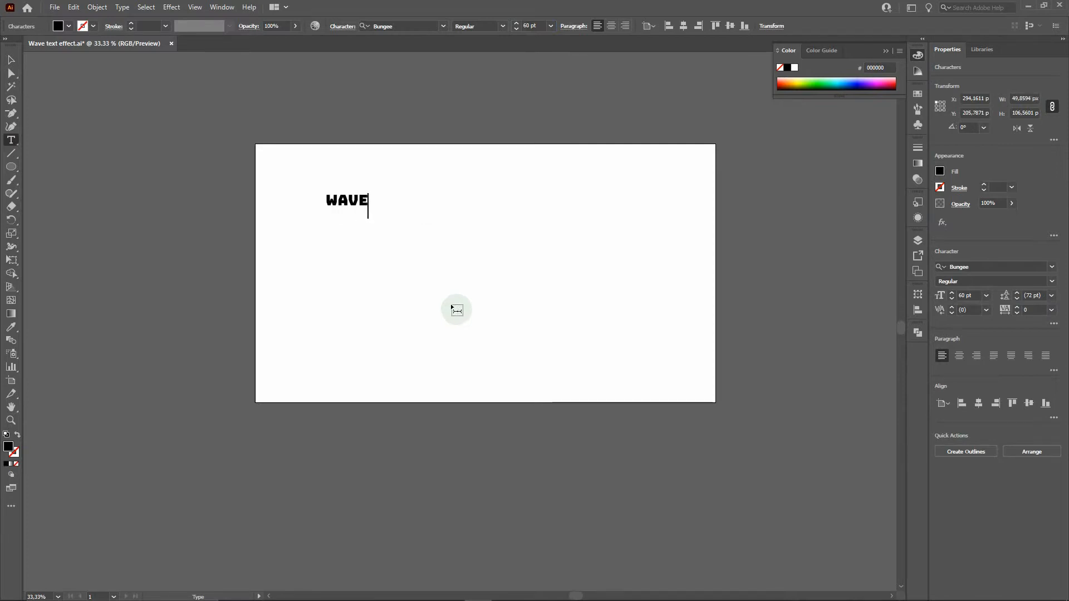
{"action": "key", "text": "Escape"}
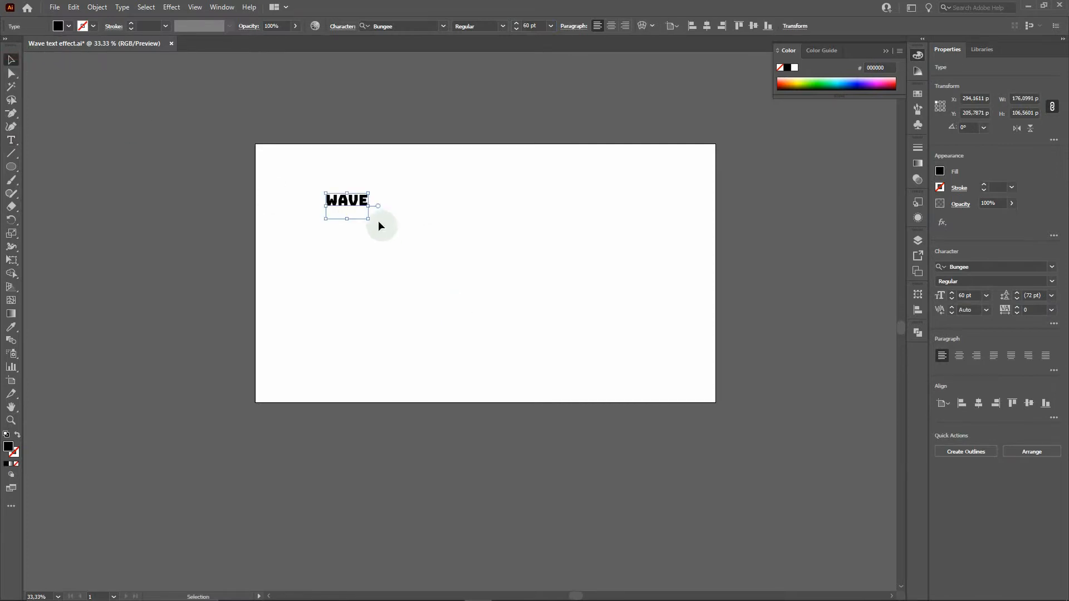
Enlarge the WAVE text to about 1646 px wide, stretch it taller and place its letters centrally on the artboard
{"action": "left_click_drag", "start_coordinate": [369, 220], "coordinate": [766, 489]}
{"action": "left_click_drag", "start_coordinate": [628, 287], "coordinate": [585, 305]}
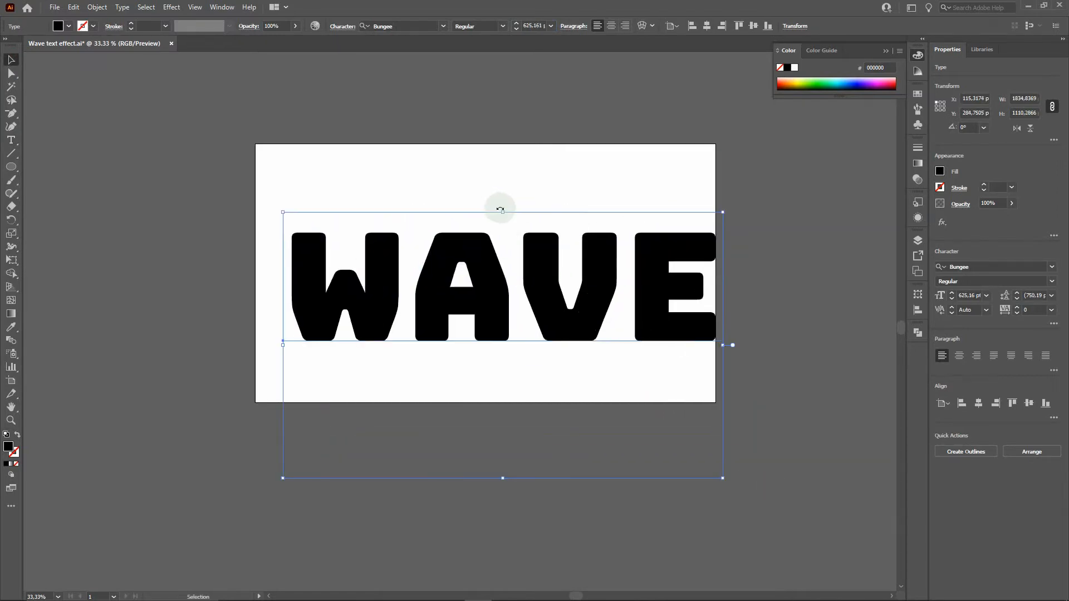
{"action": "left_click_drag", "start_coordinate": [504, 212], "coordinate": [503, 132]}
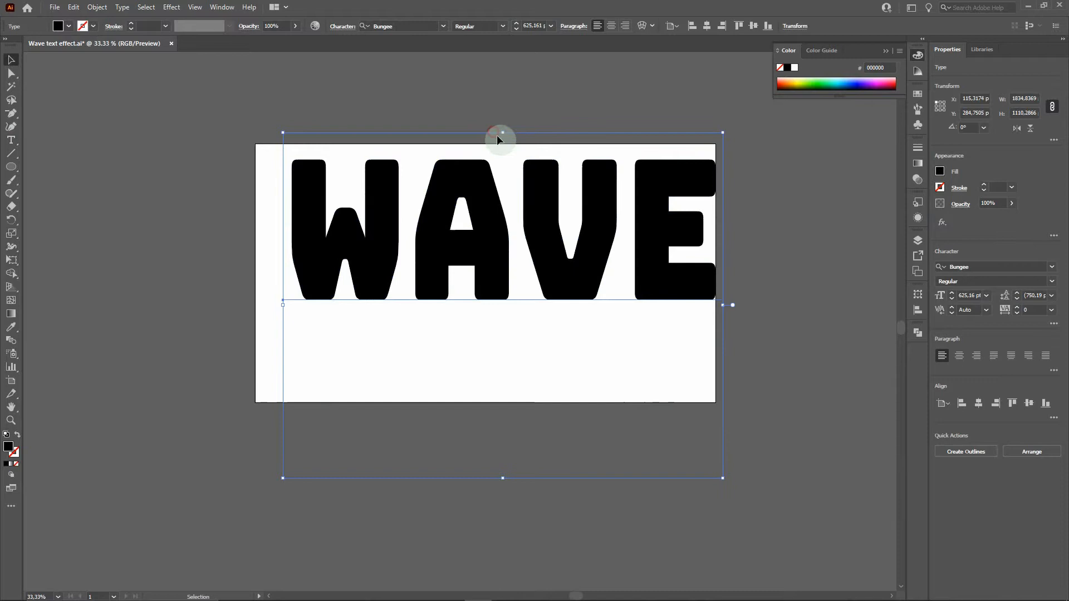
{"action": "left_click_drag", "start_coordinate": [609, 233], "coordinate": [604, 241]}
{"action": "left_click_drag", "start_coordinate": [715, 148], "coordinate": [680, 180]}
{"action": "left_click_drag", "start_coordinate": [569, 267], "coordinate": [575, 272]}
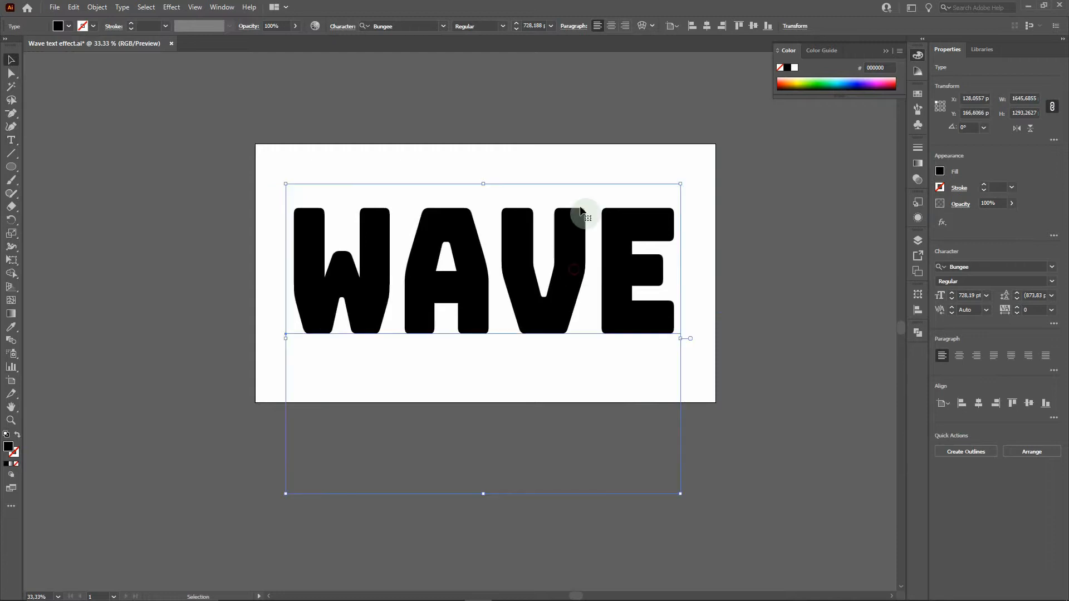
{"action": "left_click", "coordinate": [221, 259]}
Draw a horizontal line about 1960 px long well above the artboard and give it a black stroke
{"action": "scroll", "coordinate": [160, 337], "scroll_direction": "up", "scroll_amount": 5}
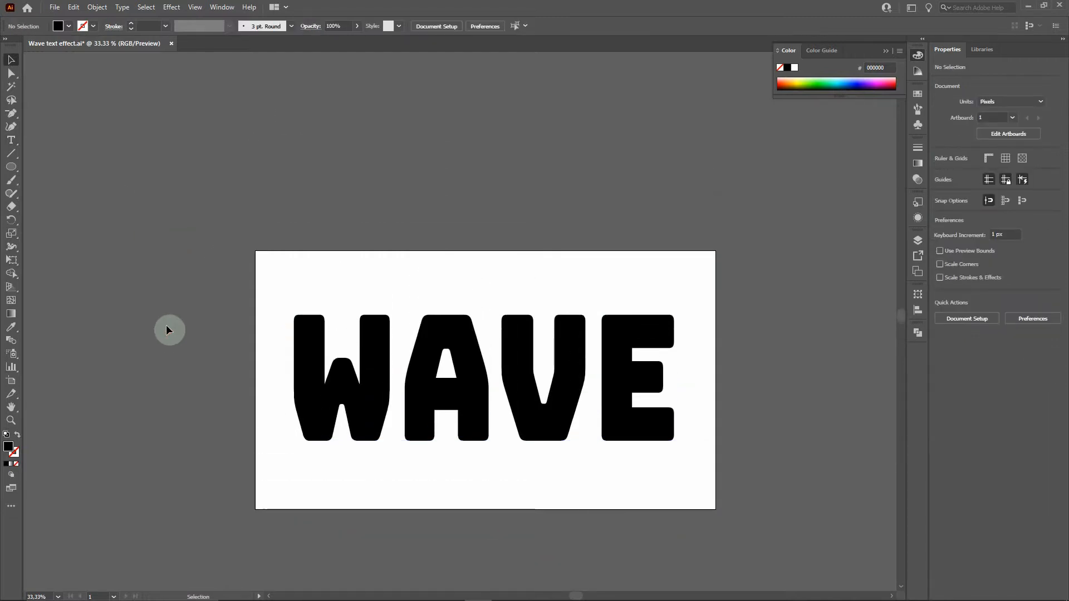
{"action": "scroll", "coordinate": [166, 330], "scroll_direction": "up", "scroll_amount": 1}
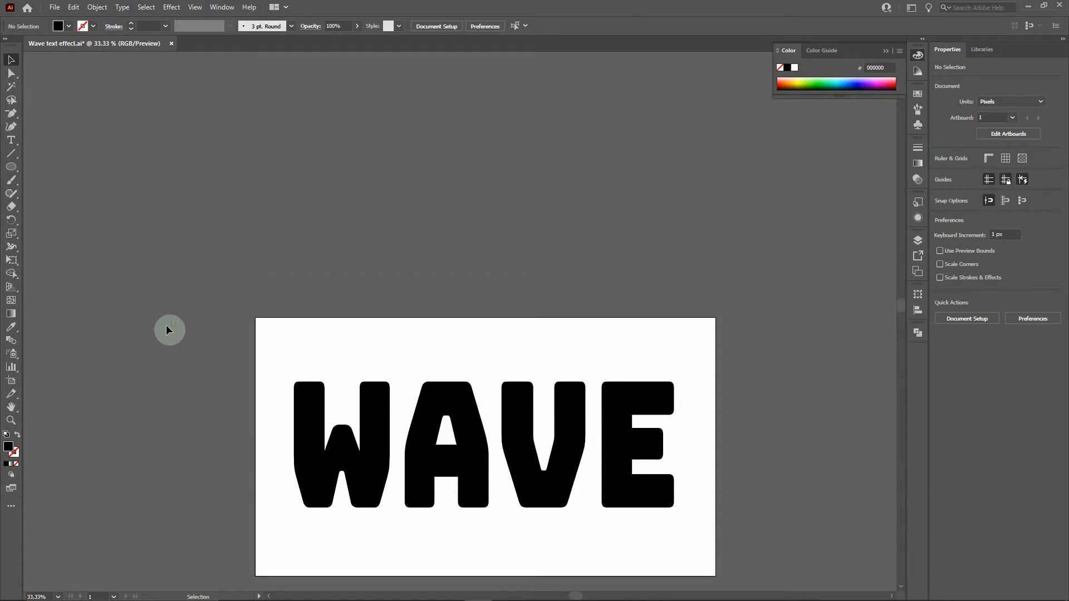
{"action": "left_click", "coordinate": [11, 153]}
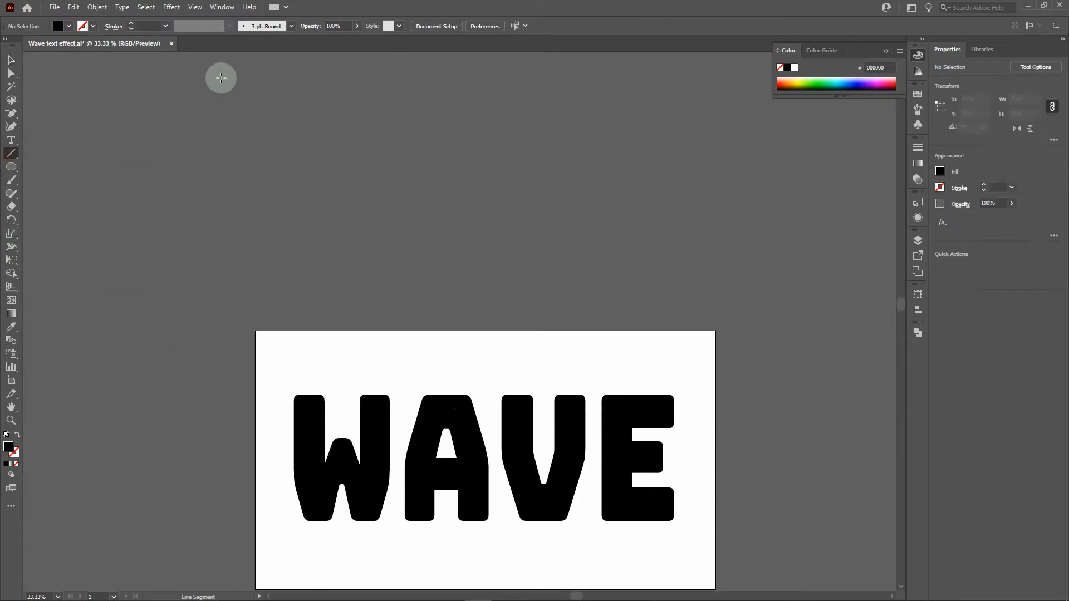
{"action": "left_click_drag", "start_coordinate": [245, 63], "coordinate": [717, 153]}
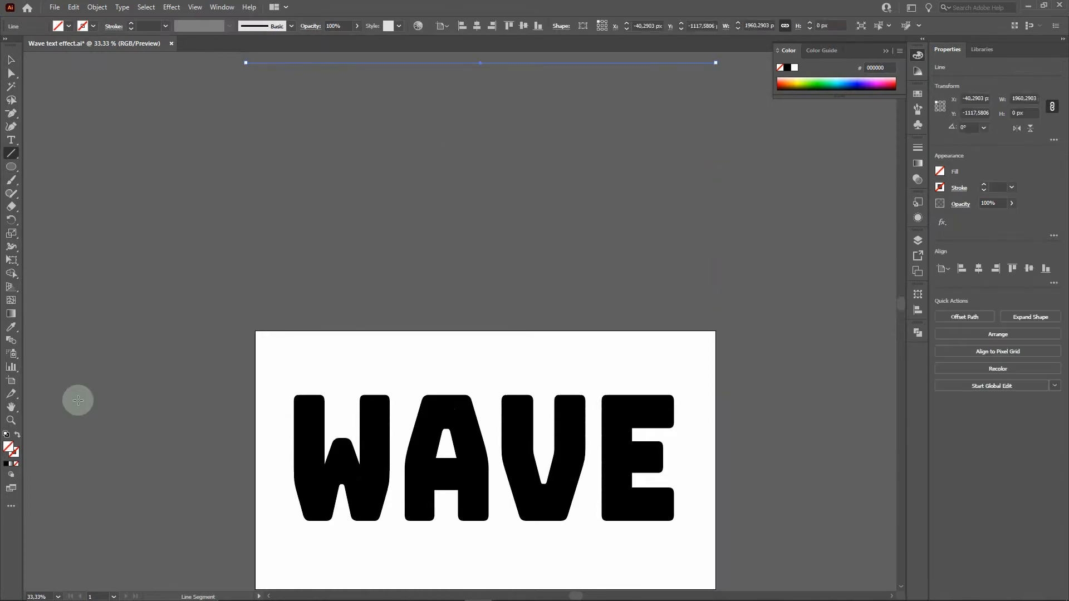
{"action": "left_click", "coordinate": [17, 436]}
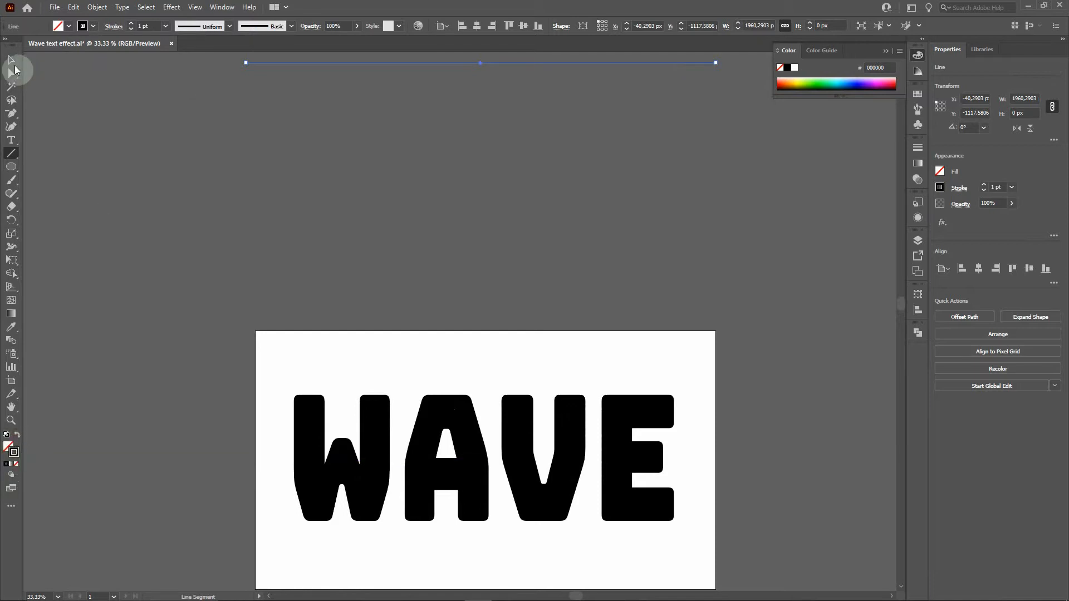
Move the line so it starts at the artboard's left edge and set its stroke weight to 8 pt
{"action": "left_click", "coordinate": [11, 60]}
{"action": "left_click_drag", "start_coordinate": [342, 62], "coordinate": [352, 68]}
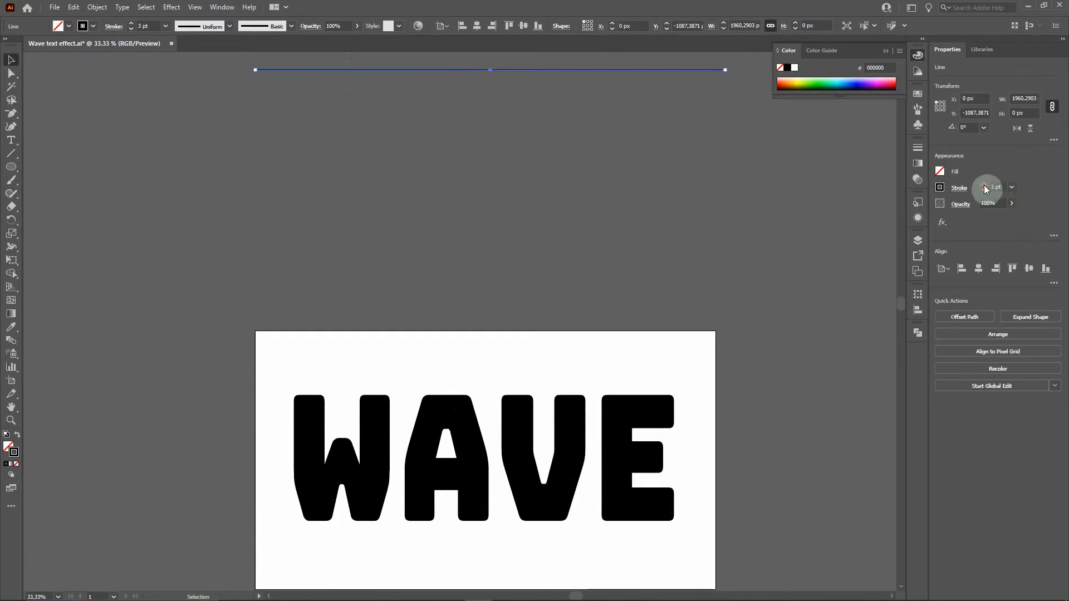
{"action": "left_click", "coordinate": [984, 186]}
{"action": "left_click", "coordinate": [984, 186]}
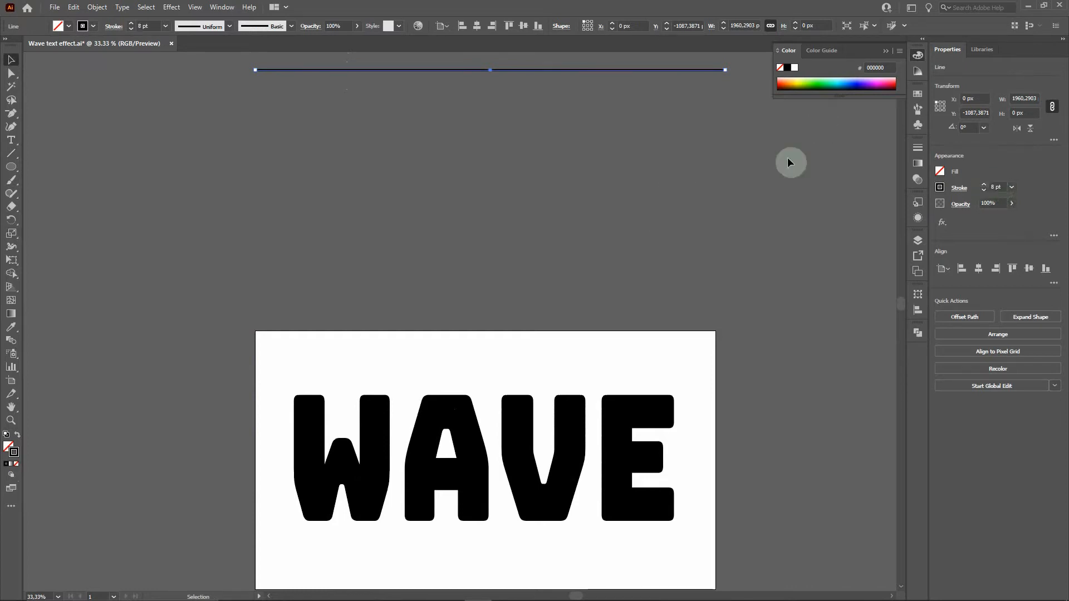
Set up a Transform effect on the line with a 12 px vertical move and 1 copy
{"action": "left_click", "coordinate": [918, 56]}
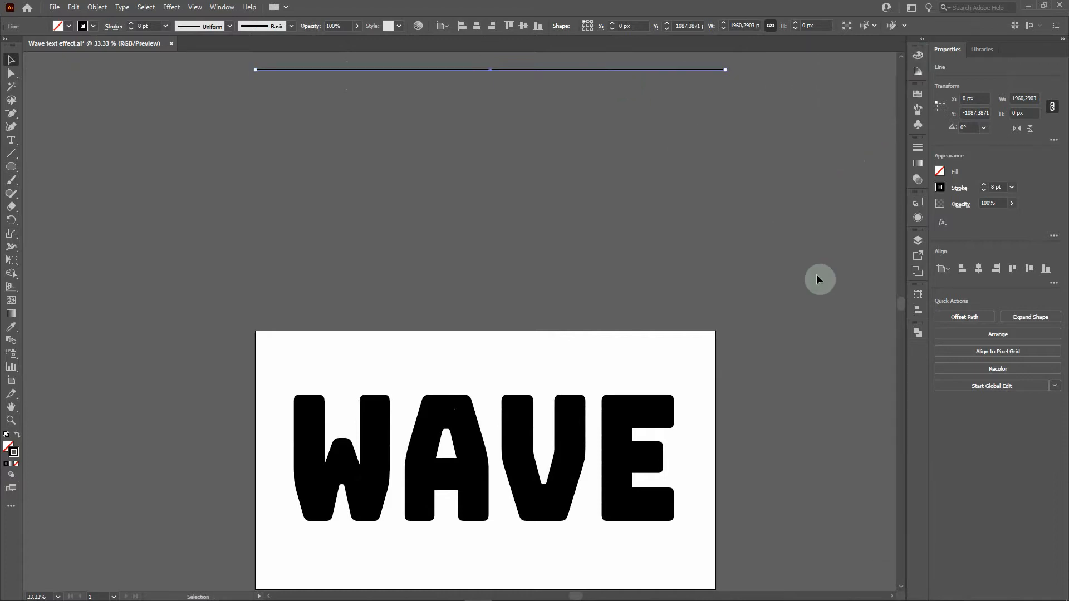
{"action": "left_click", "coordinate": [918, 217]}
{"action": "left_click", "coordinate": [812, 463]}
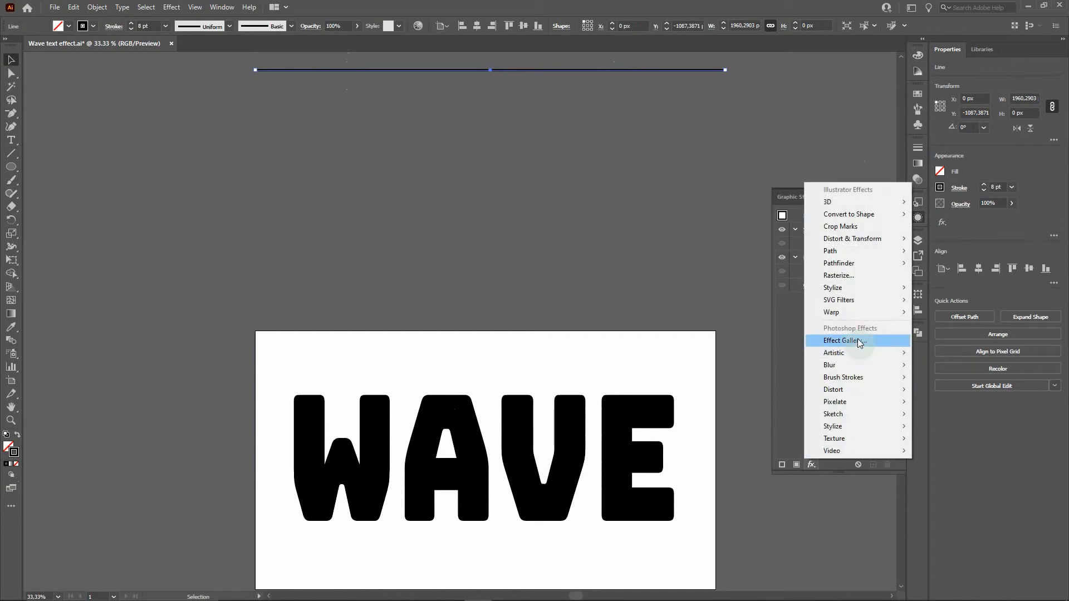
{"action": "mouse_move", "coordinate": [861, 297]}
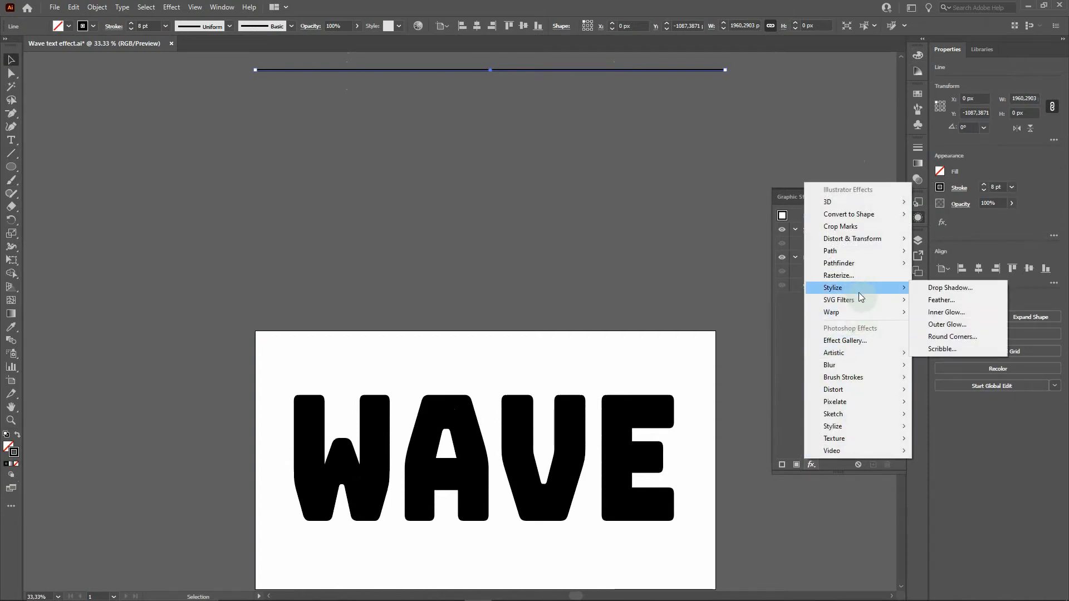
{"action": "mouse_move", "coordinate": [880, 239]}
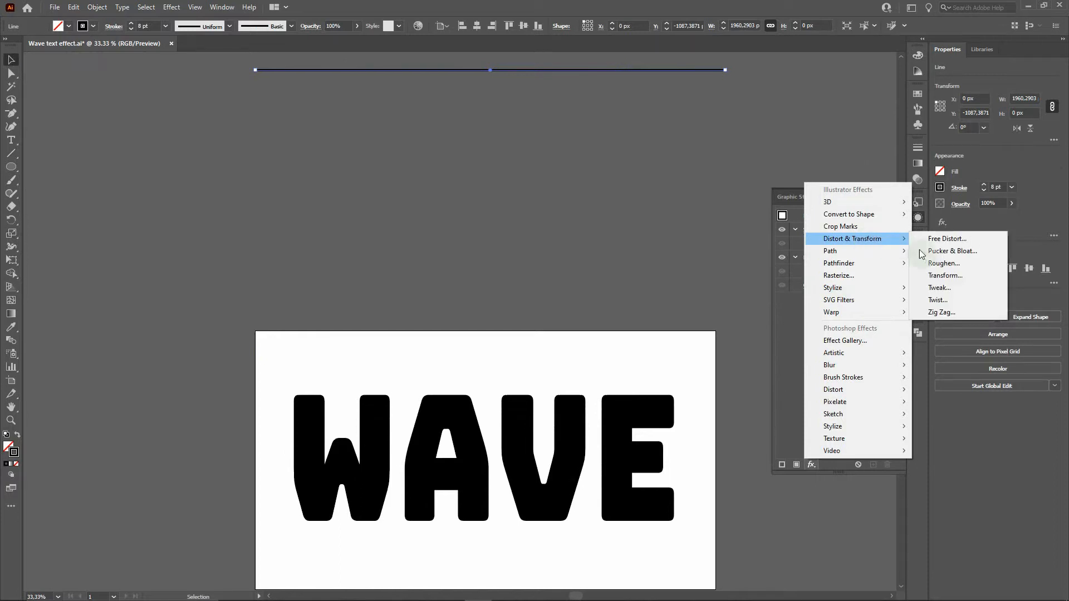
{"action": "left_click", "coordinate": [945, 276]}
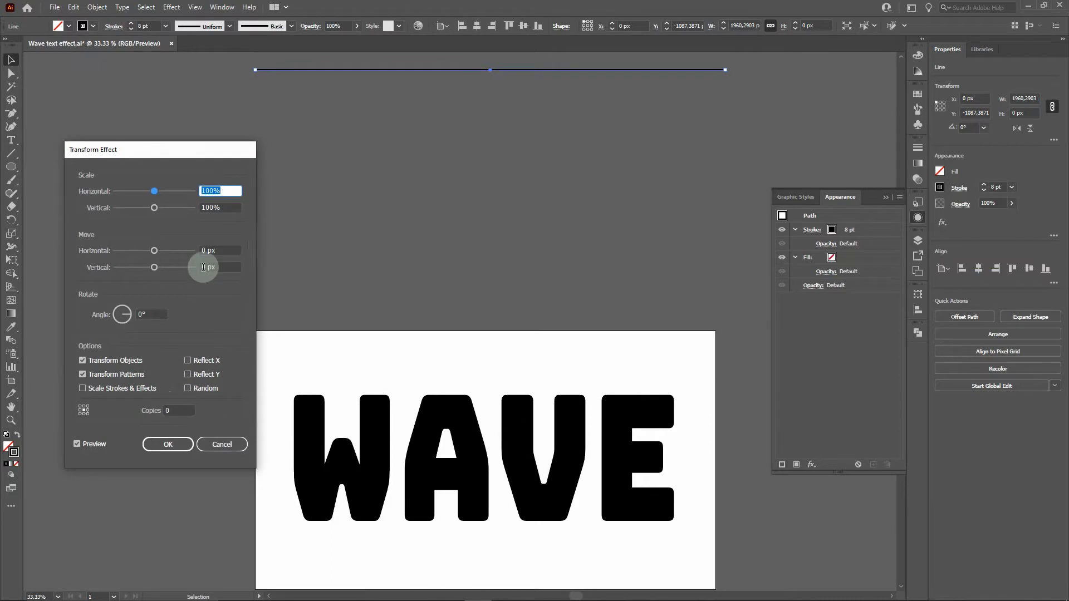
{"action": "key", "text": "Up"}
{"action": "key", "text": "Up"}
{"action": "key", "text": "Up"}
{"action": "key", "text": "Up"}
{"action": "key", "text": "Up"}
{"action": "key", "text": "Up"}
{"action": "key", "text": "Up"}
{"action": "key", "text": "Up"}
{"action": "key", "text": "Up"}
{"action": "key", "text": "Up"}
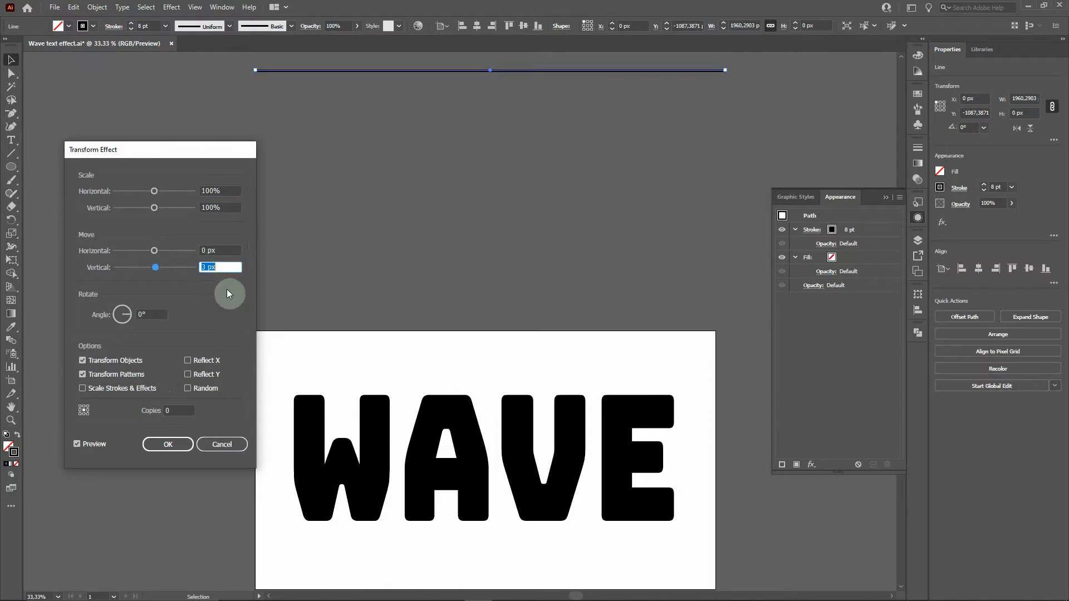
{"action": "key", "text": "Up"}
{"action": "key", "text": "Up"}
{"action": "left_click", "coordinate": [168, 411]}
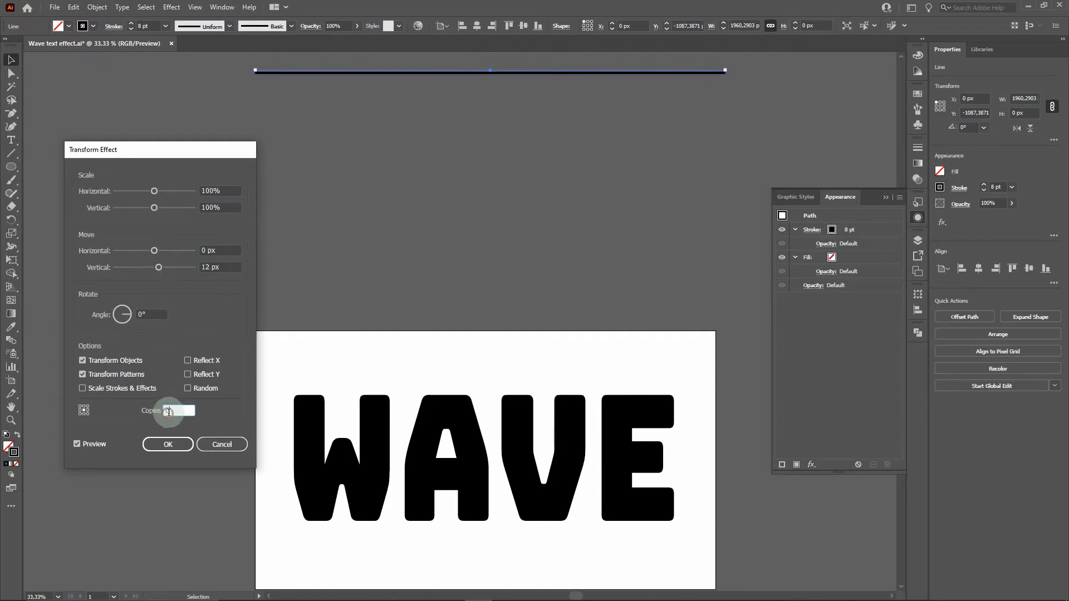
{"action": "key", "text": "Up"}
Increase the Transform effect's vertical move to 20 px
{"action": "left_click", "coordinate": [212, 266]}
{"action": "key", "text": "Up"}
{"action": "key", "text": "Up"}
{"action": "key", "text": "Up"}
{"action": "key", "text": "Up"}
{"action": "key", "text": "Up"}
{"action": "key", "text": "Up"}
{"action": "key", "text": "Up"}
{"action": "key", "text": "Up"}
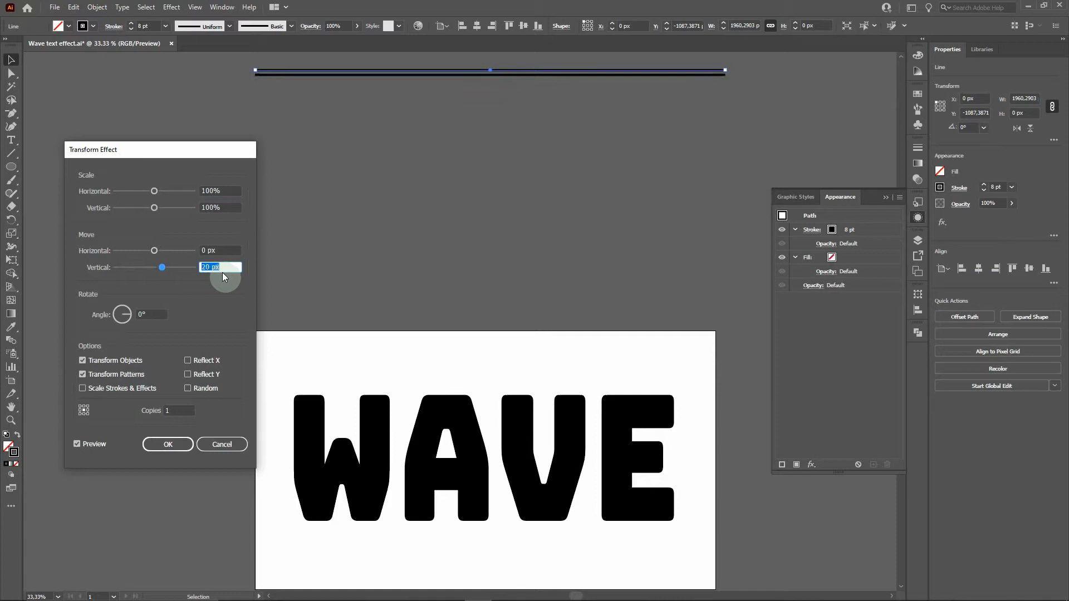
Set the Transform effect to 62 copies, apply it and deselect the line
{"action": "left_click", "coordinate": [176, 410]}
{"action": "key", "text": "Up"}
{"action": "key", "text": "Up"}
{"action": "key", "text": "Up"}
{"action": "key", "text": "Up"}
{"action": "key", "text": "Up"}
{"action": "key", "text": "Up"}
{"action": "key", "text": "Up"}
{"action": "key", "text": "Up"}
{"action": "key", "text": "Up"}
{"action": "key", "text": "Up"}
{"action": "key", "text": "Up"}
{"action": "key", "text": "Up"}
{"action": "key", "text": "Up"}
{"action": "key", "text": "Up"}
{"action": "key", "text": "Up"}
{"action": "key", "text": "Up"}
{"action": "key", "text": "Up"}
{"action": "key", "text": "Up"}
{"action": "key", "text": "Up"}
{"action": "key", "text": "Up"}
{"action": "key", "text": "Up"}
{"action": "key", "text": "Up"}
{"action": "key", "text": "Up"}
{"action": "key", "text": "Up"}
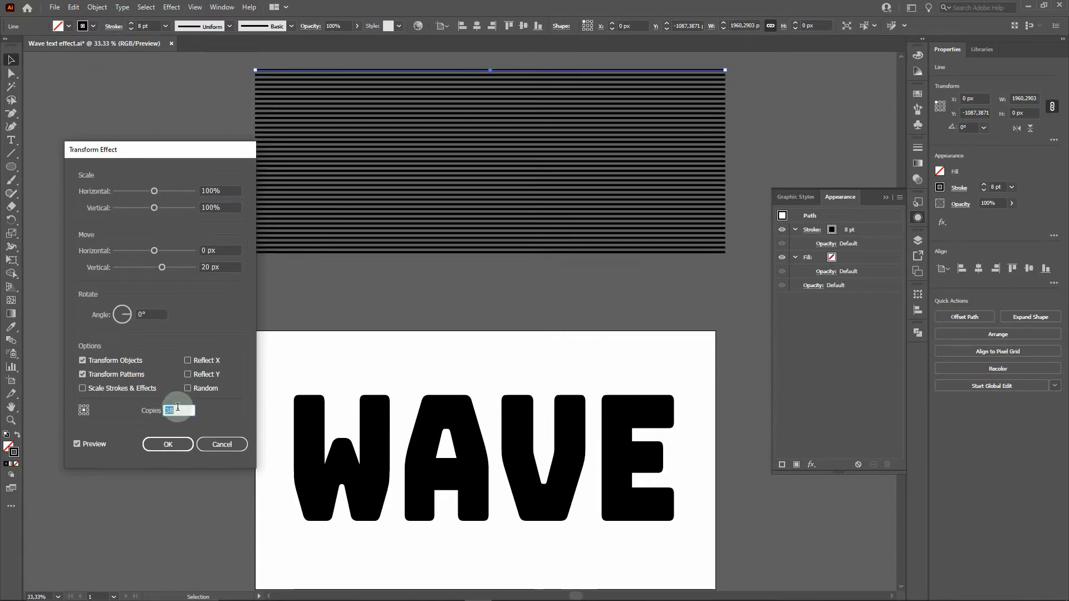
{"action": "key", "text": "Up"}
{"action": "key", "text": "Up"}
{"action": "key", "text": "Up"}
{"action": "key", "text": "Up"}
{"action": "key", "text": "Up"}
{"action": "key", "text": "Up"}
{"action": "key", "text": "Up"}
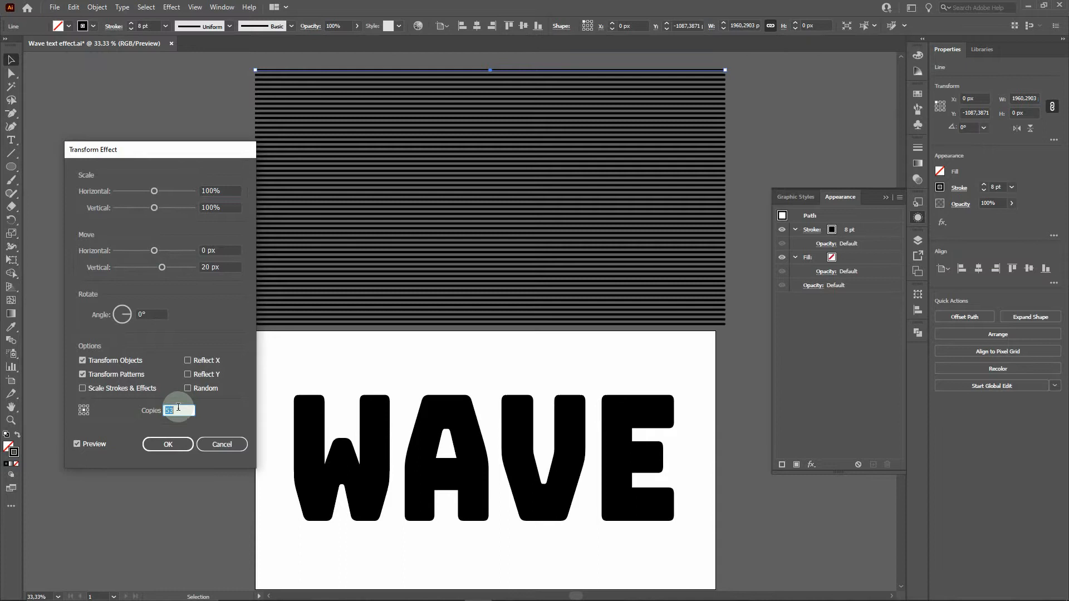
{"action": "key", "text": "Up"}
{"action": "key", "text": "Up"}
{"action": "key", "text": "Up"}
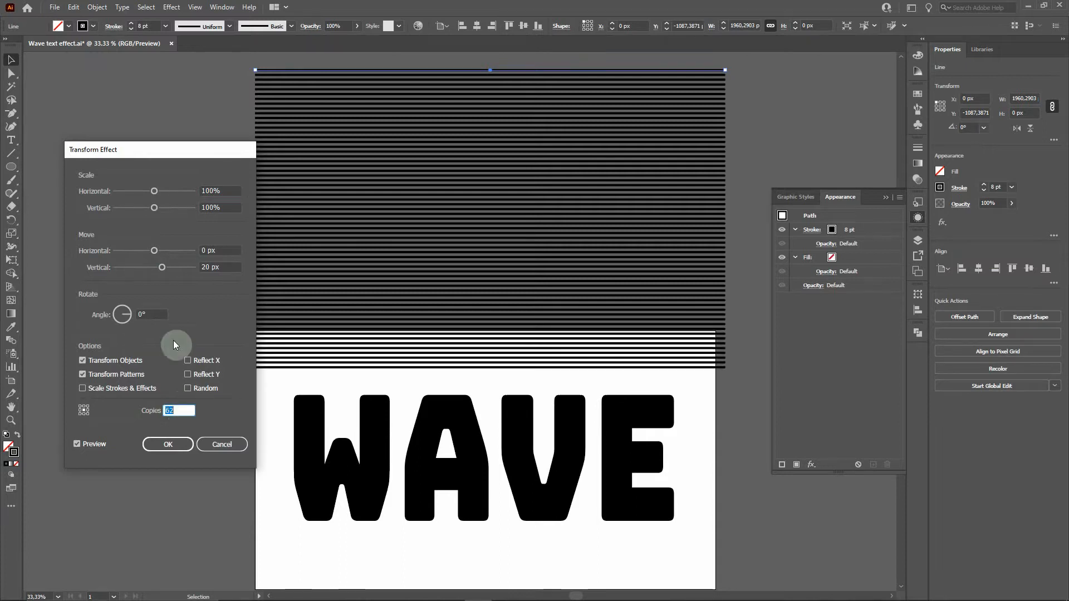
{"action": "left_click", "coordinate": [159, 444]}
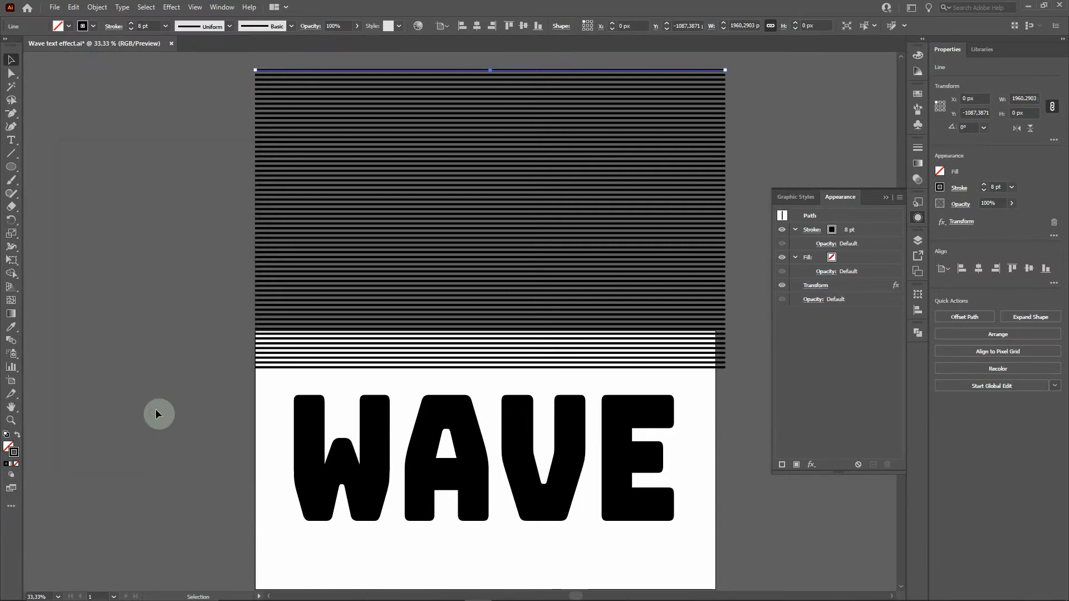
{"action": "left_click", "coordinate": [747, 443]}
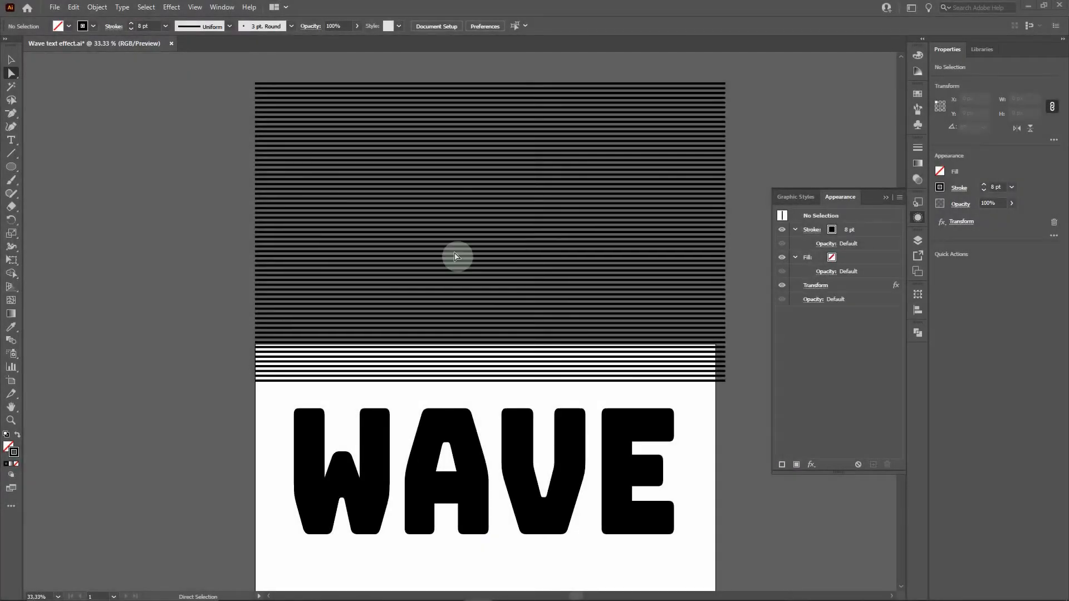
Apply an Envelope Distort mesh with 3 rows and 12 columns to the repeated lines
{"action": "left_click", "coordinate": [11, 59]}
{"action": "left_click", "coordinate": [274, 87]}
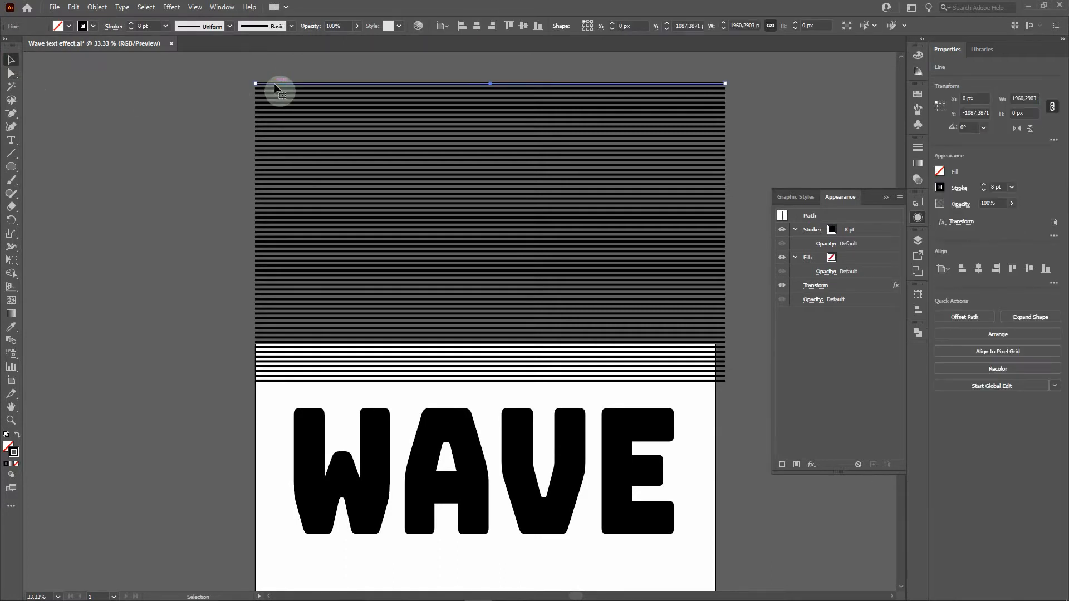
{"action": "left_click", "coordinate": [99, 8]}
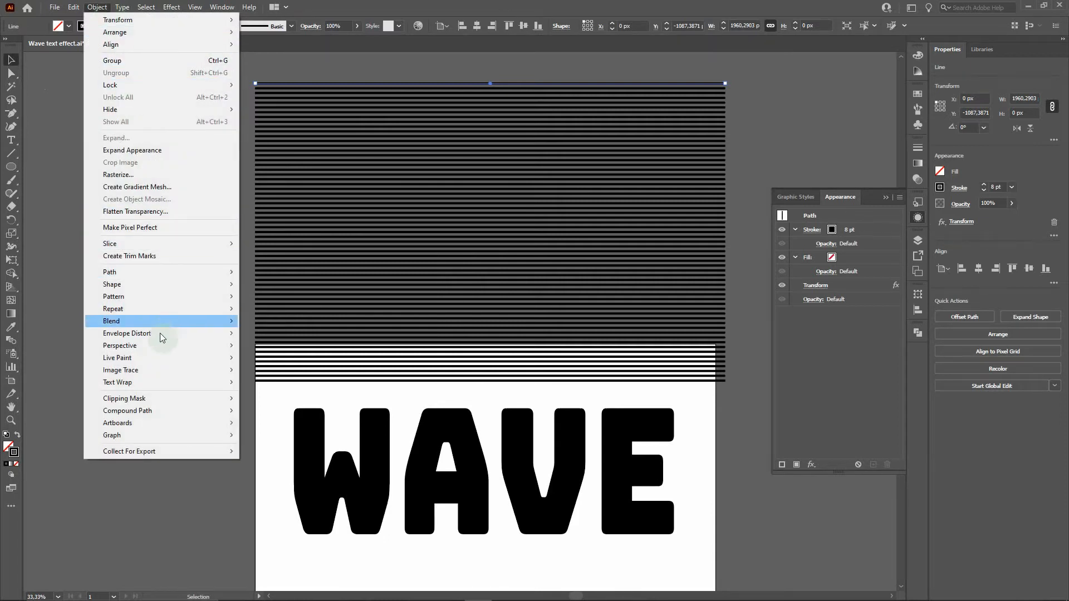
{"action": "mouse_move", "coordinate": [167, 337]}
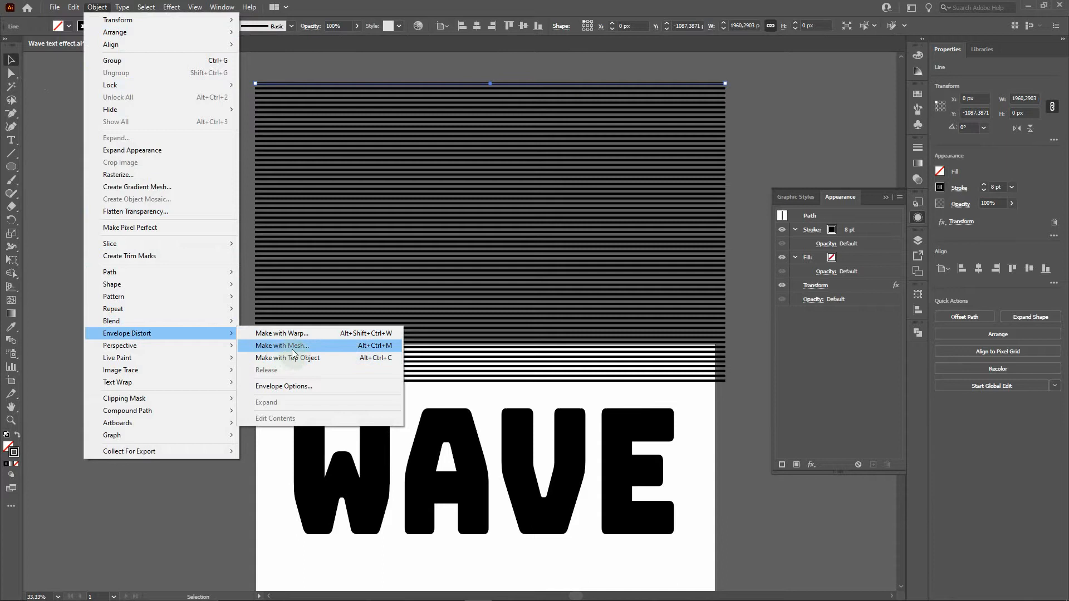
{"action": "left_click", "coordinate": [290, 346]}
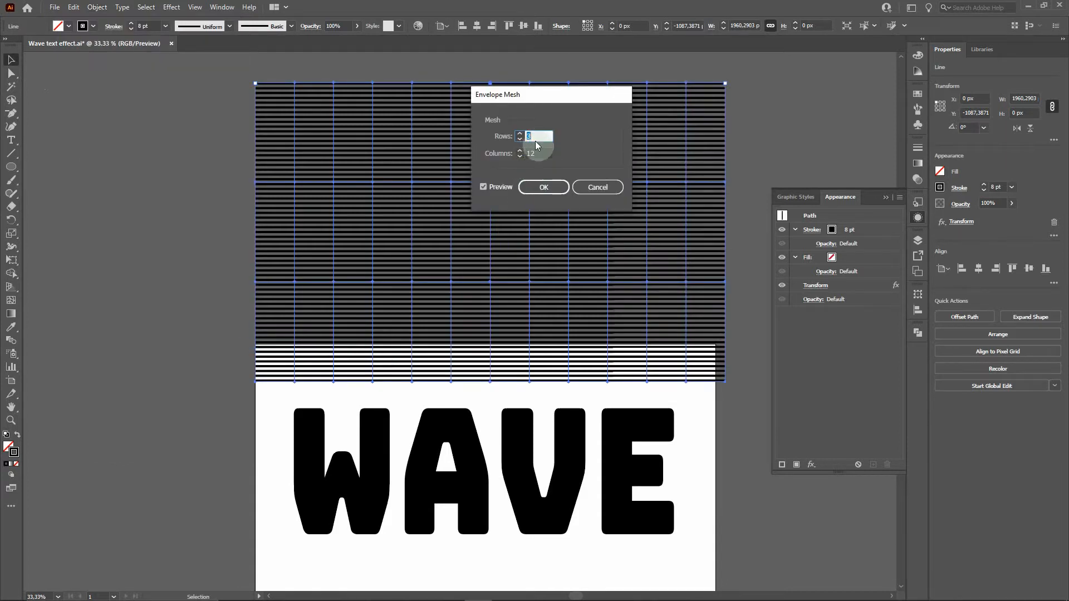
{"action": "left_click", "coordinate": [544, 187]}
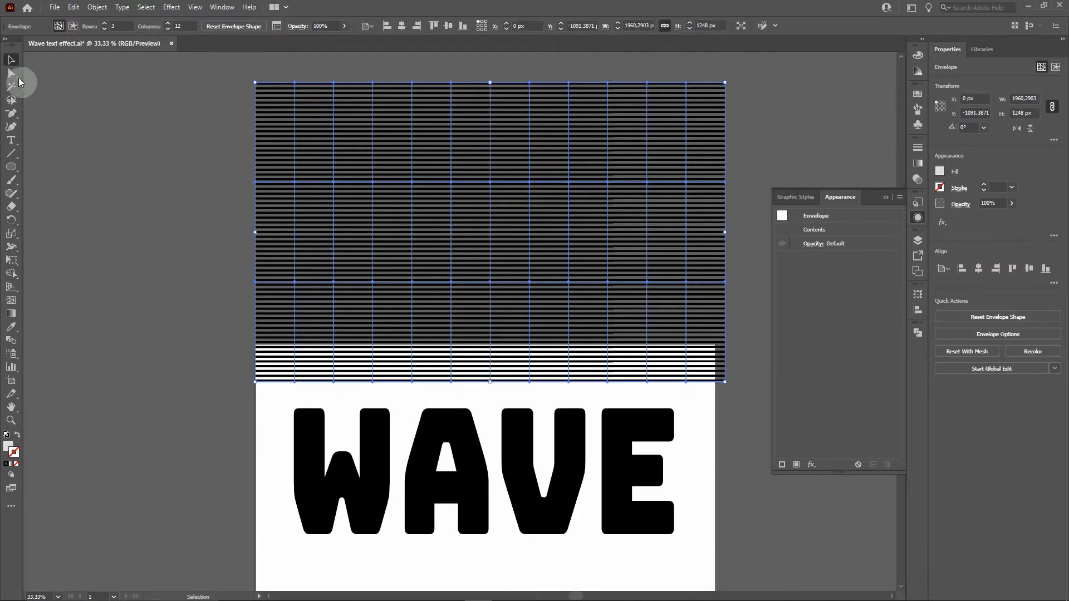
Deselect the envelope mesh and move the WAVE text slightly straight down, away from the lines
{"action": "left_click", "coordinate": [11, 73]}
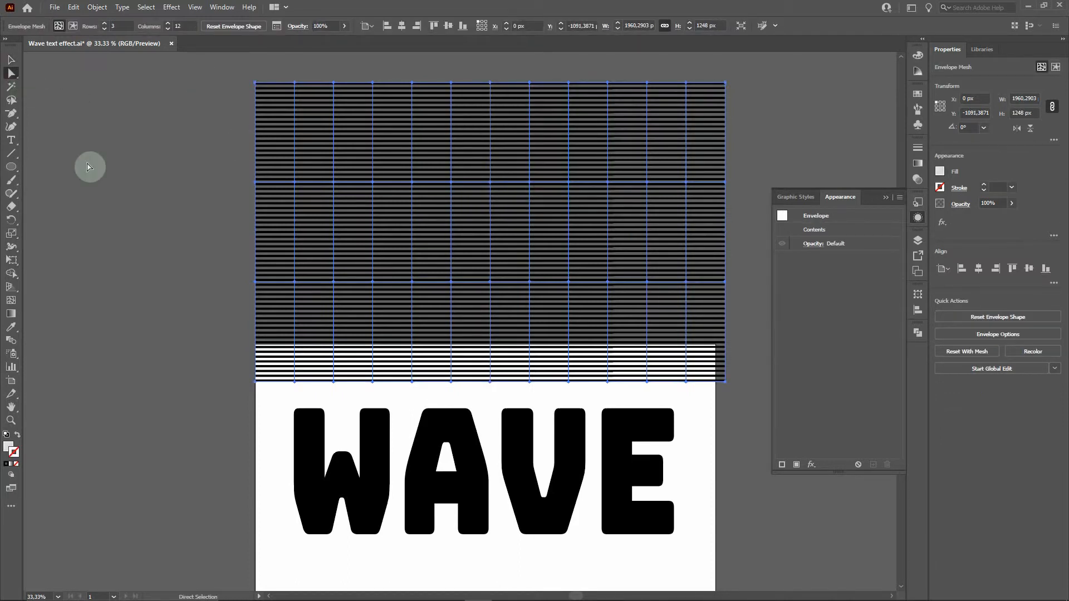
{"action": "left_click", "coordinate": [133, 185]}
{"action": "left_click", "coordinate": [310, 480]}
{"action": "left_click", "coordinate": [312, 487], "text": "shift"}
{"action": "left_click_drag", "start_coordinate": [314, 498], "coordinate": [315, 526]}
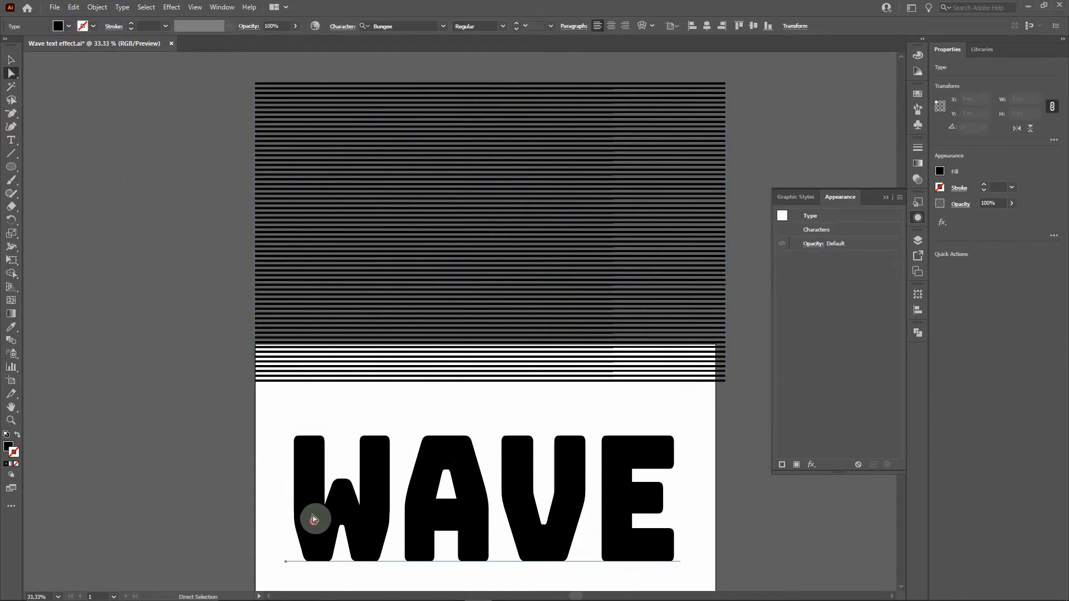
Raise all points of the second, fifth, ninth and twelfth vertical mesh lines by about 107 px to form wave crests
{"action": "left_click", "coordinate": [315, 325]}
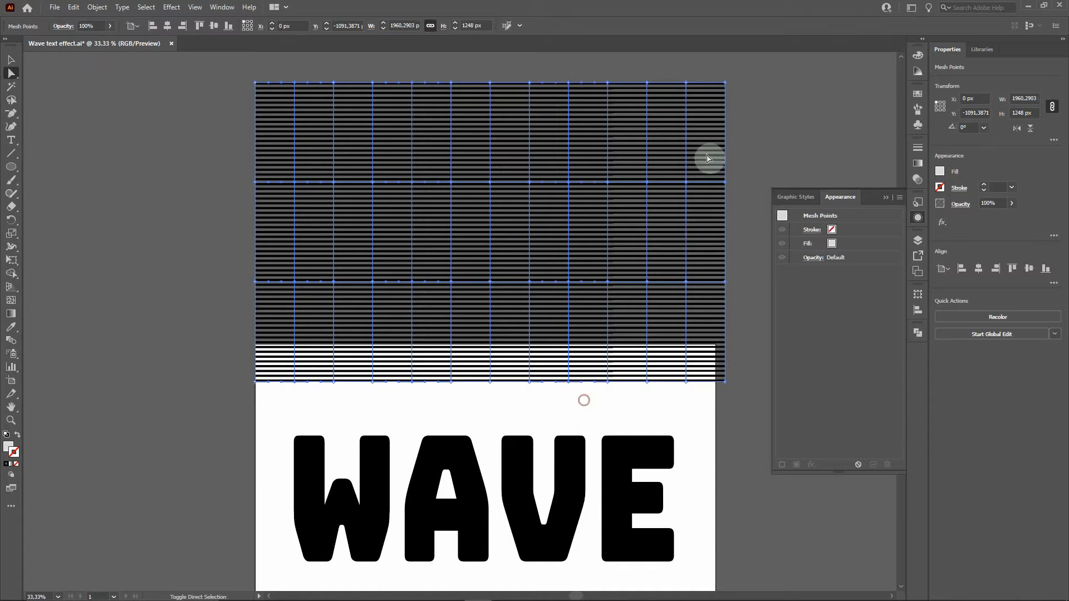
{"action": "left_click_drag", "start_coordinate": [691, 210], "coordinate": [700, 394]}
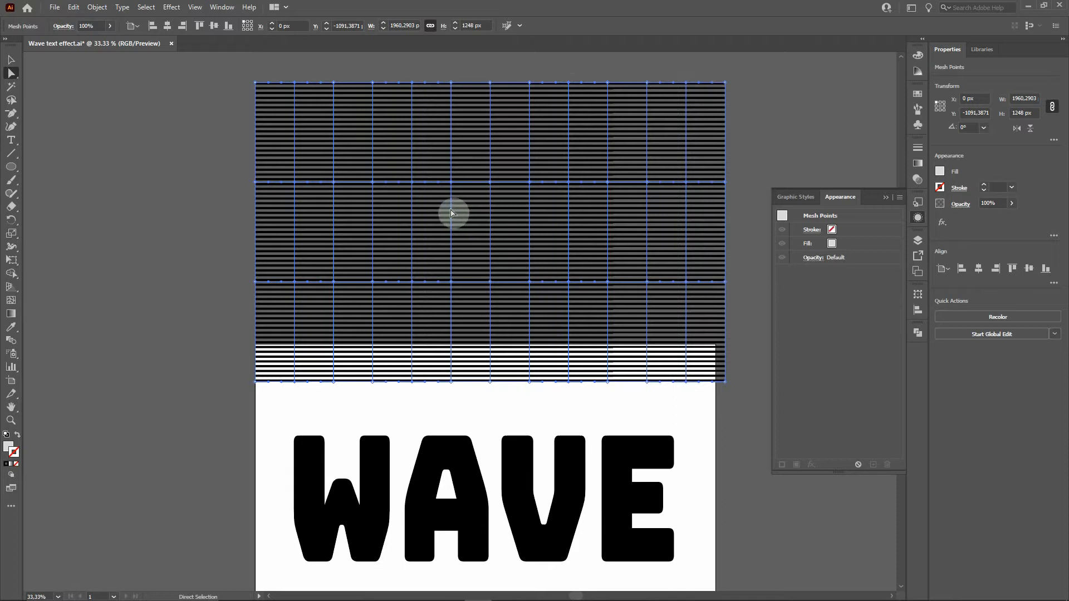
{"action": "scroll", "coordinate": [447, 208], "scroll_direction": "up", "scroll_amount": 5}
{"action": "key", "text": "Up"}
{"action": "key", "text": "Up"}
{"action": "key", "text": "Up"}
{"action": "key", "text": "Up"}
{"action": "key", "text": "Up"}
{"action": "key", "text": "Up"}
{"action": "key", "text": "Up"}
{"action": "key", "text": "Up"}
{"action": "key", "text": "Up"}
{"action": "key", "text": "Up"}
{"action": "key", "text": "Up"}
{"action": "key", "text": "Up"}
{"action": "key", "text": "Up"}
{"action": "key", "text": "Up"}
{"action": "key", "text": "Up"}
{"action": "key", "text": "Up"}
{"action": "key", "text": "Up"}
{"action": "key", "text": "Up"}
{"action": "key", "text": "Up"}
{"action": "key", "text": "Up"}
{"action": "key", "text": "Up"}
{"action": "key", "text": "Up"}
{"action": "key", "text": "Up"}
{"action": "key", "text": "Up"}
{"action": "key", "text": "Up"}
{"action": "key", "text": "Up"}
{"action": "key", "text": "Up"}
{"action": "key", "text": "Up"}
{"action": "key", "text": "Up"}
{"action": "key", "text": "Up"}
{"action": "key", "text": "Up"}
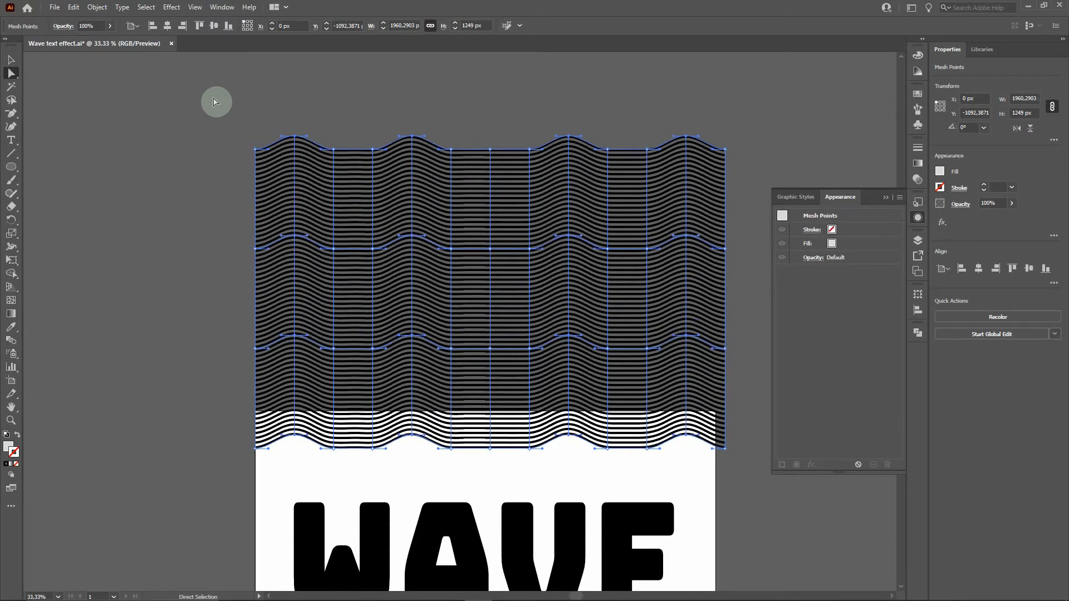
{"action": "key", "text": "Up"}
{"action": "key", "text": "Up"}
{"action": "key", "text": "Up"}
{"action": "key", "text": "Up"}
{"action": "key", "text": "Up"}
{"action": "key", "text": "Up"}
{"action": "key", "text": "Up"}
{"action": "key", "text": "Up"}
{"action": "key", "text": "Up"}
{"action": "key", "text": "Up"}
{"action": "key", "text": "Up"}
{"action": "key", "text": "Up"}
{"action": "key", "text": "Up"}
{"action": "key", "text": "Up"}
{"action": "key", "text": "Up"}
{"action": "key", "text": "Up"}
{"action": "key", "text": "Up"}
{"action": "key", "text": "Up"}
{"action": "key", "text": "Up"}
{"action": "key", "text": "Up"}
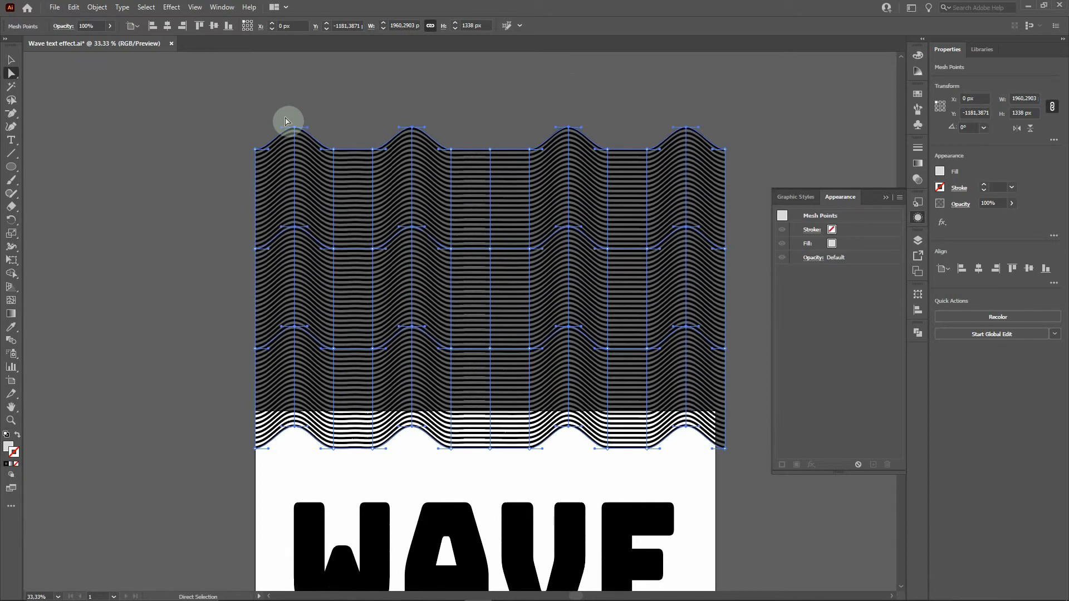
{"action": "key", "text": "Up"}
{"action": "key", "text": "Up"}
{"action": "key", "text": "Up"}
{"action": "key", "text": "Up"}
{"action": "key", "text": "Up"}
{"action": "key", "text": "Up"}
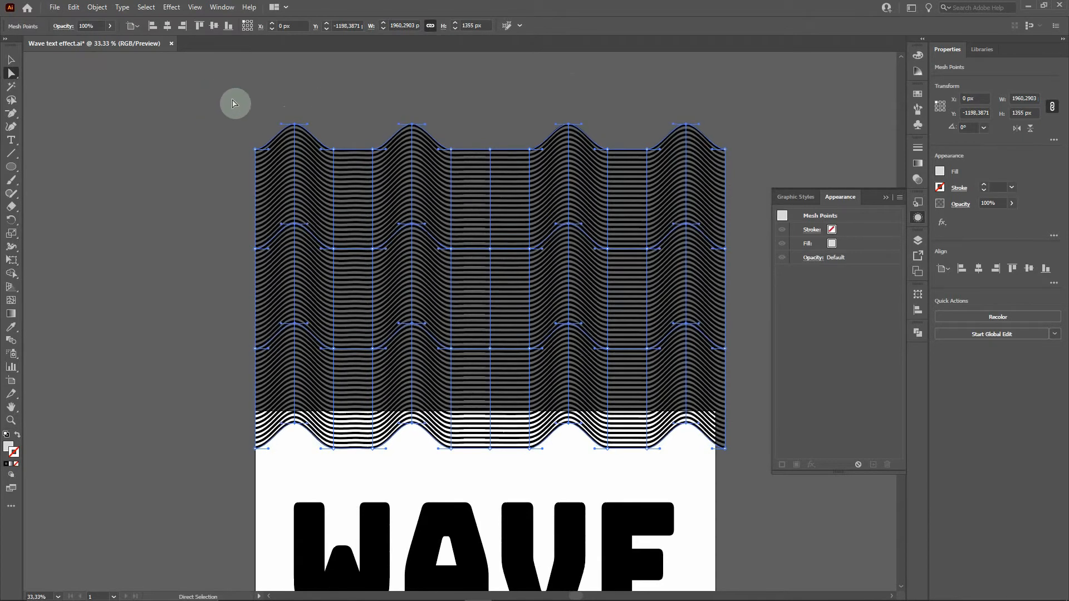
{"action": "left_click", "coordinate": [306, 76]}
Raise the fifth and twelfth vertical mesh lines by about another 28 px to make their crests taller
{"action": "left_click", "coordinate": [484, 170]}
{"action": "left_click", "coordinate": [468, 141]}
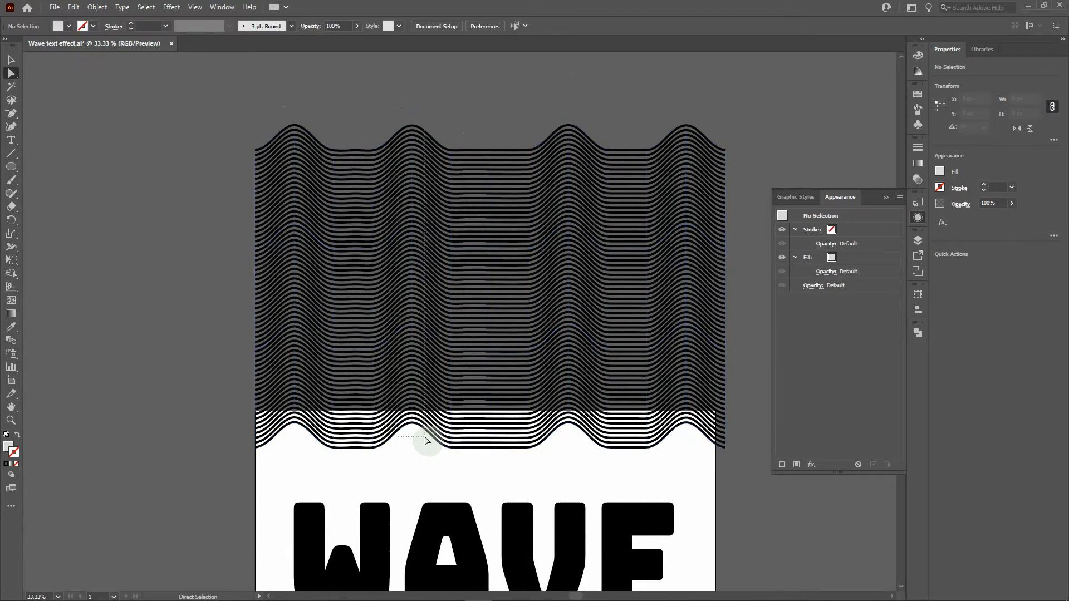
{"action": "left_click", "coordinate": [425, 162]}
{"action": "left_click_drag", "start_coordinate": [414, 126], "coordinate": [413, 117]}
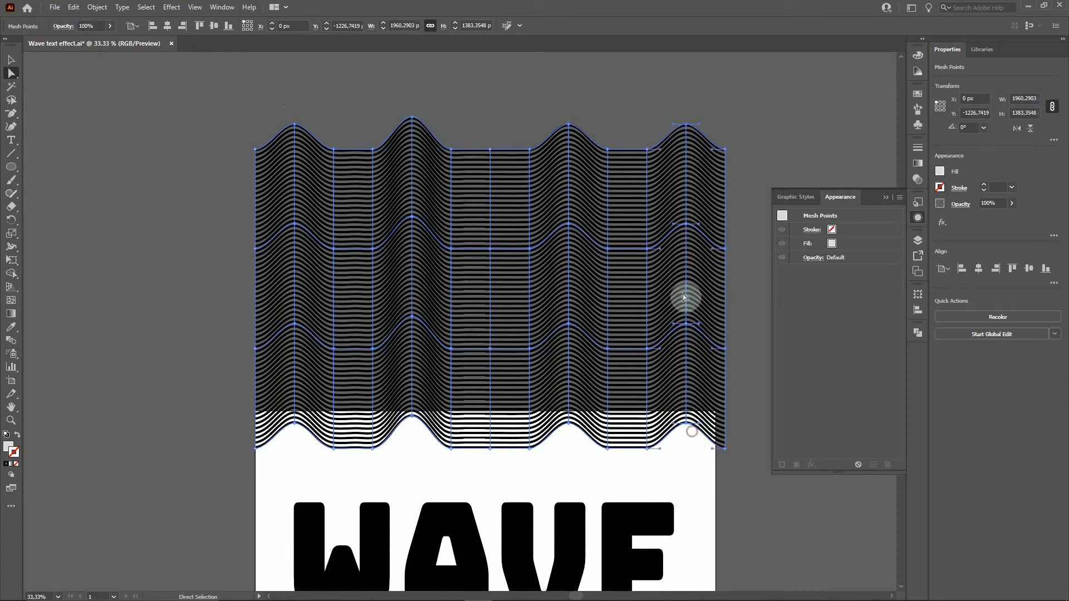
{"action": "left_click_drag", "start_coordinate": [687, 124], "coordinate": [686, 116]}
Lower the middle vertical mesh line to form a central trough, extending the envelope's height to about 1521 px
{"action": "left_click_drag", "start_coordinate": [489, 132], "coordinate": [490, 480]}
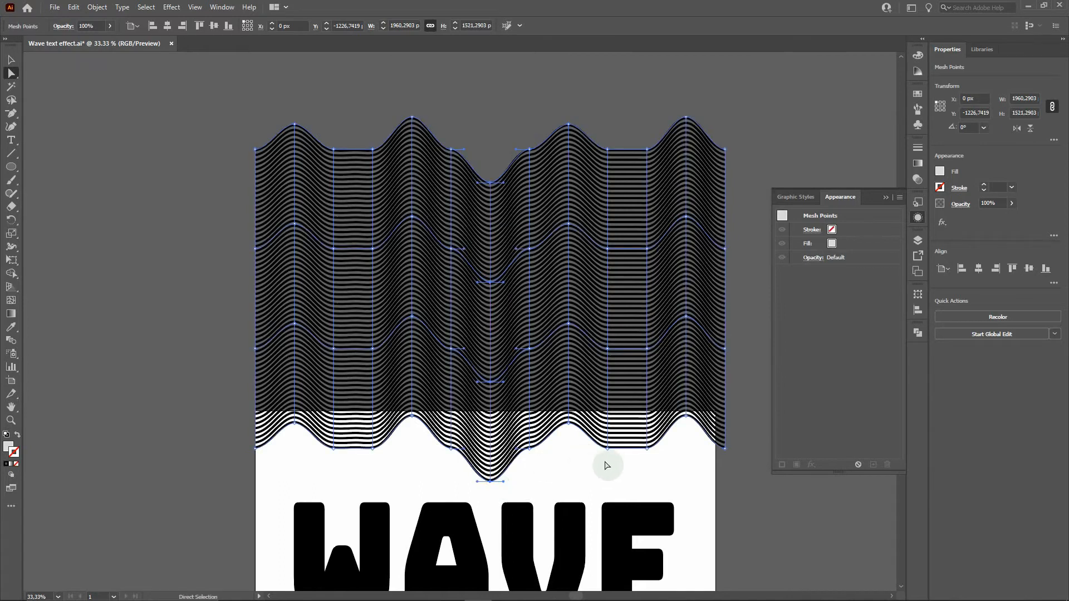
{"action": "left_click", "coordinate": [606, 464]}
{"action": "left_click", "coordinate": [647, 449]}
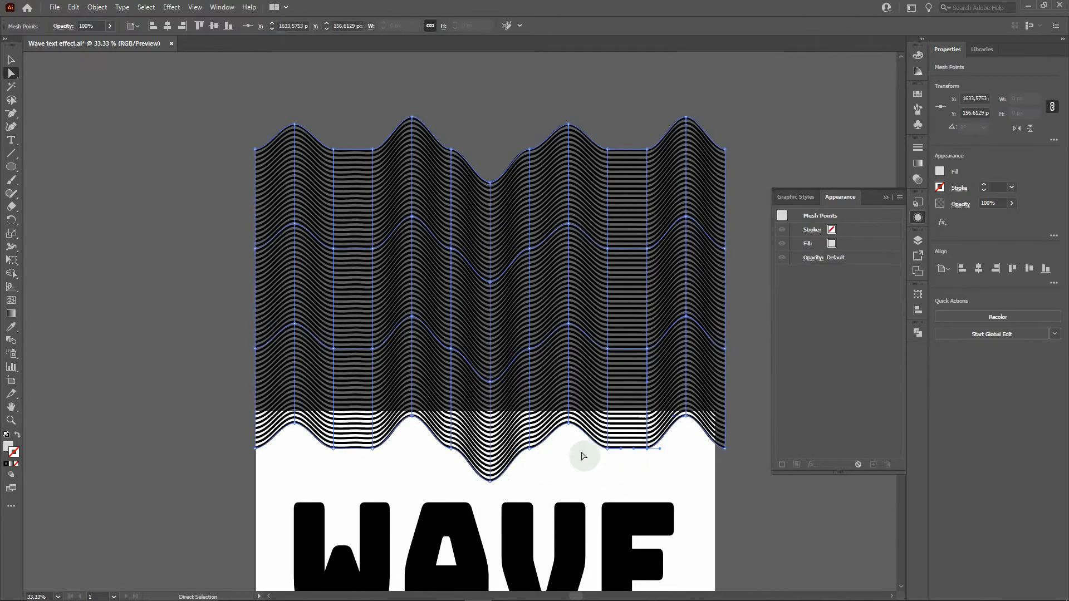
{"action": "left_click", "coordinate": [352, 474]}
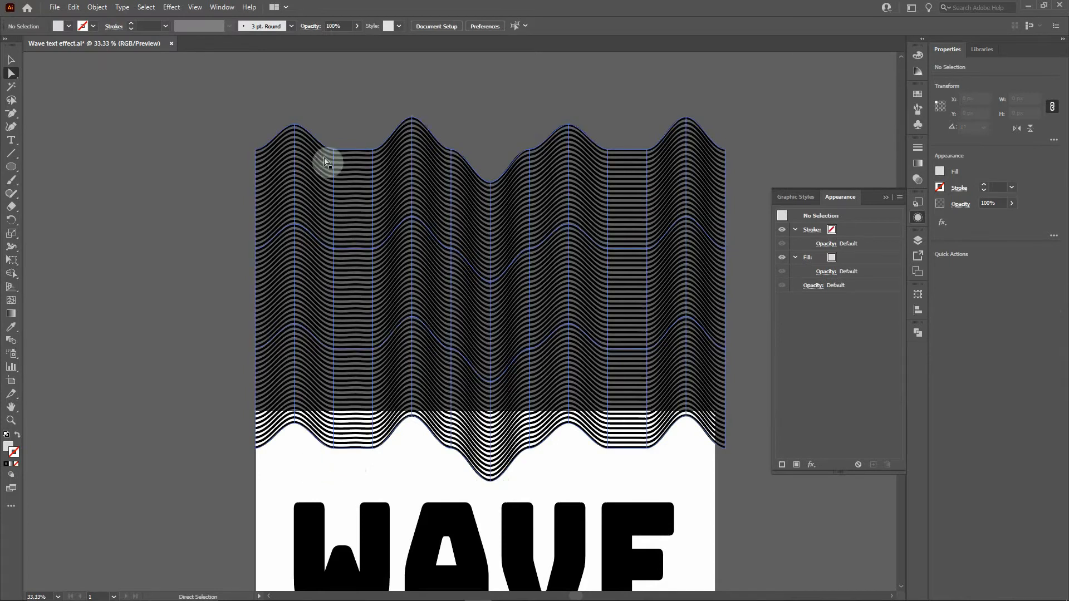
Raise the fourth vertical mesh line slightly and shift the tenth one slightly down and to the right
{"action": "left_click_drag", "start_coordinate": [362, 134], "coordinate": [372, 441]}
{"action": "left_click", "coordinate": [234, 275]}
{"action": "left_click_drag", "start_coordinate": [605, 136], "coordinate": [613, 459]}
{"action": "left_click", "coordinate": [643, 456]}
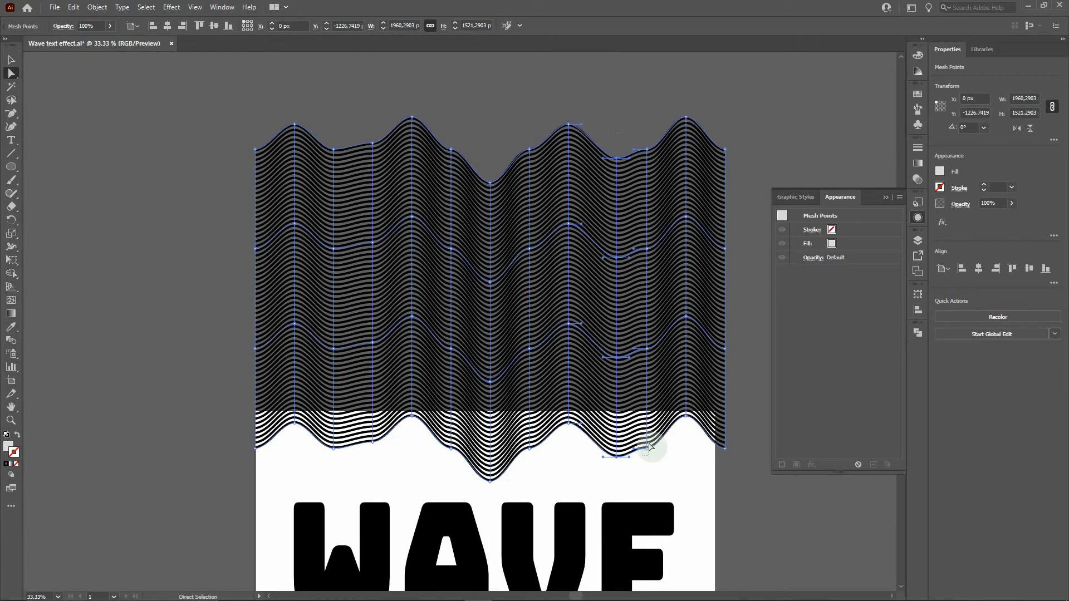
Raise the two lower mesh points of the eleventh vertical line and lower the two upper points of the fourth
{"action": "left_click", "coordinate": [649, 353]}
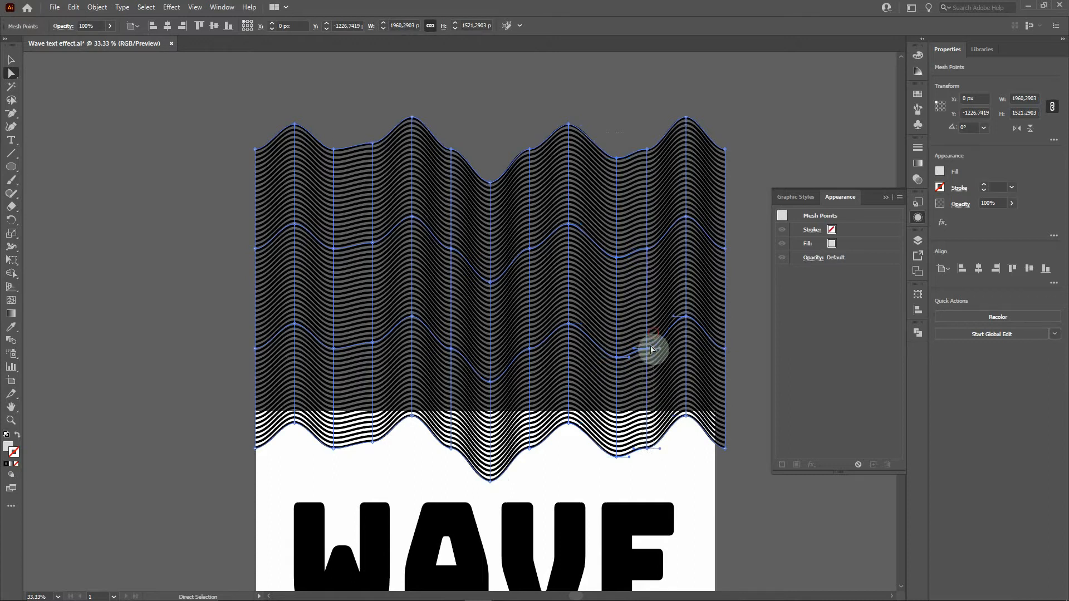
{"action": "left_click_drag", "start_coordinate": [648, 350], "coordinate": [650, 337]}
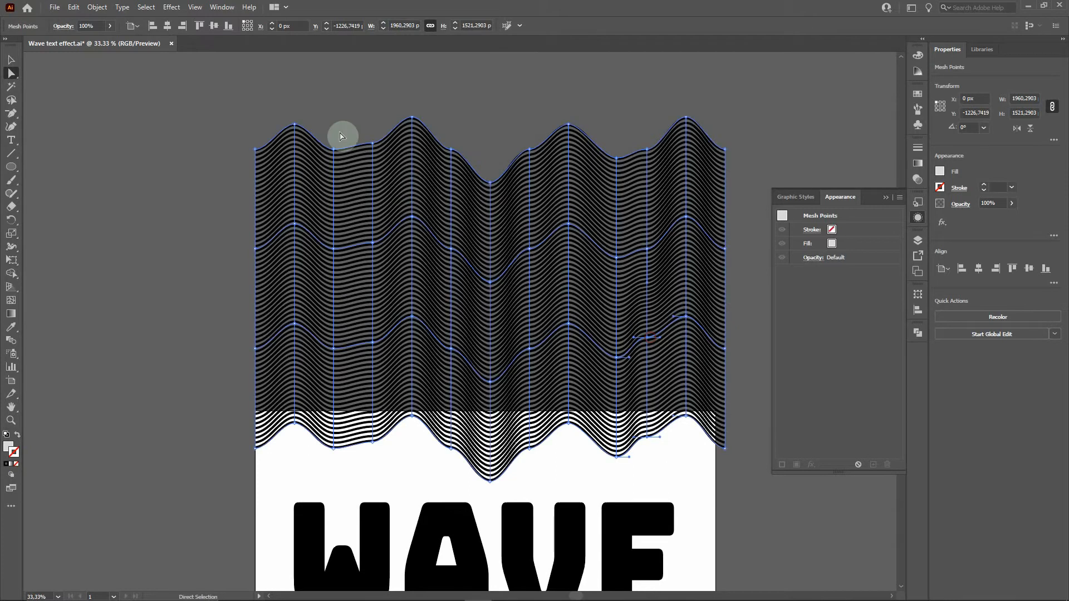
{"action": "left_click_drag", "start_coordinate": [341, 113], "coordinate": [376, 252]}
{"action": "left_click", "coordinate": [215, 177]}
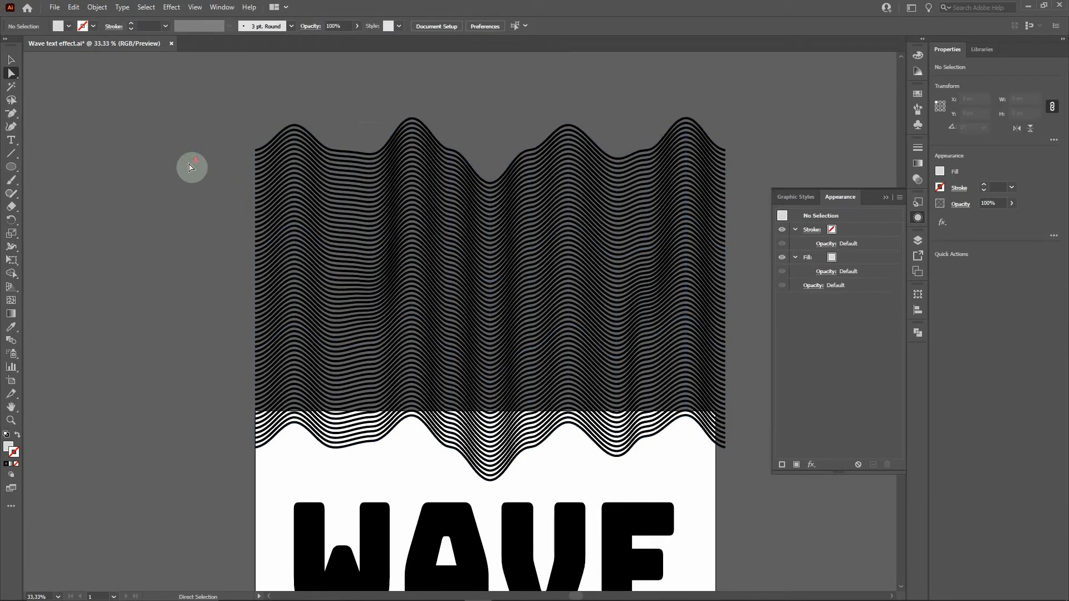
Select the whole envelope and expand it with Object and Fill enabled
{"action": "scroll", "coordinate": [191, 167], "scroll_direction": "down", "scroll_amount": 1}
{"action": "scroll", "coordinate": [191, 167], "scroll_direction": "down", "scroll_amount": 1}
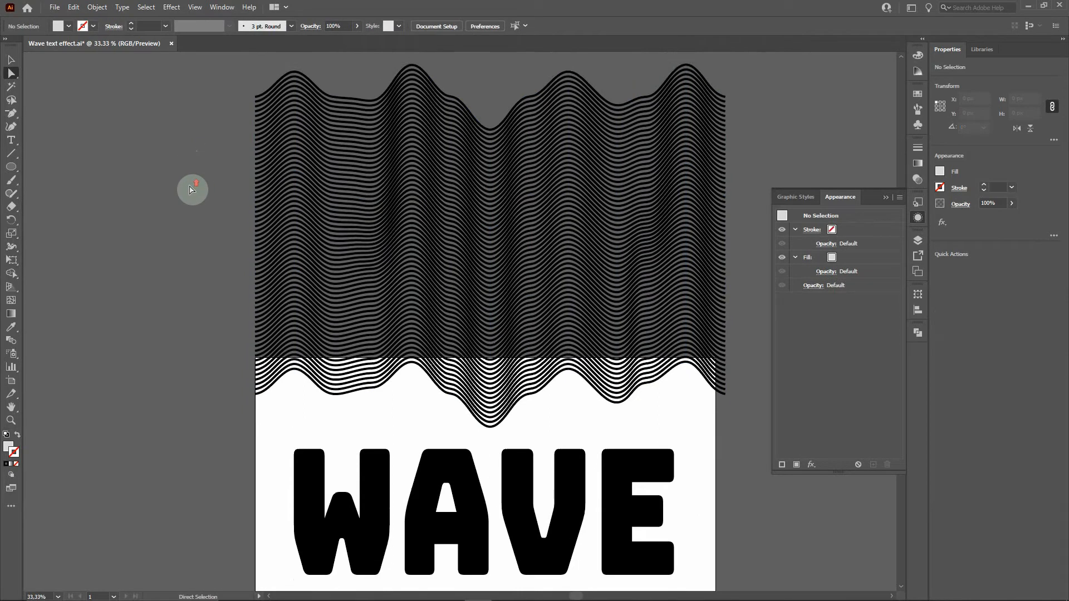
{"action": "left_click", "coordinate": [268, 259]}
{"action": "left_click", "coordinate": [11, 59]}
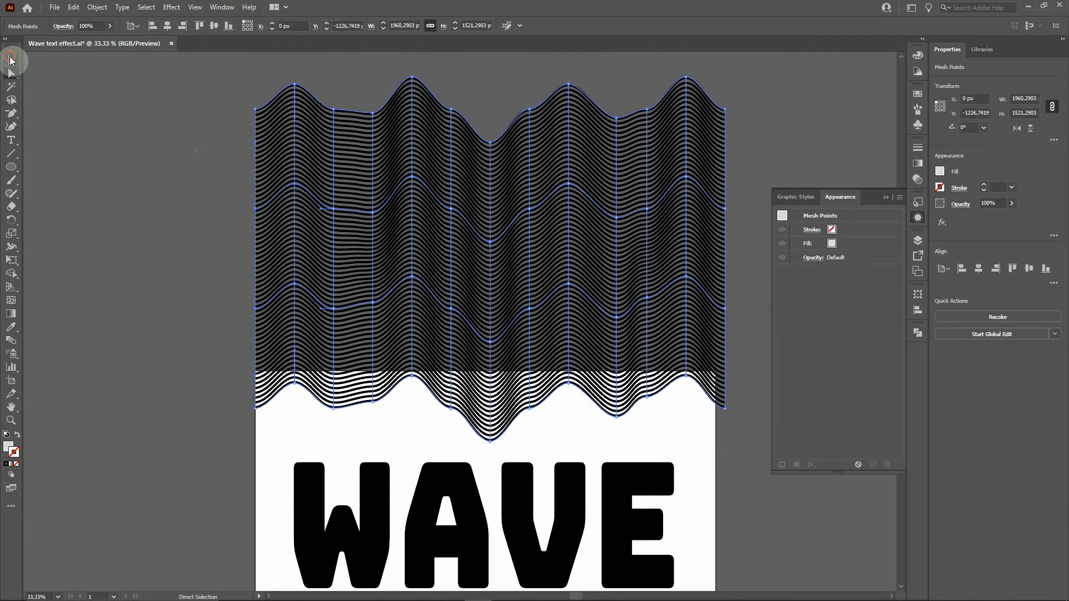
{"action": "left_click", "coordinate": [115, 187]}
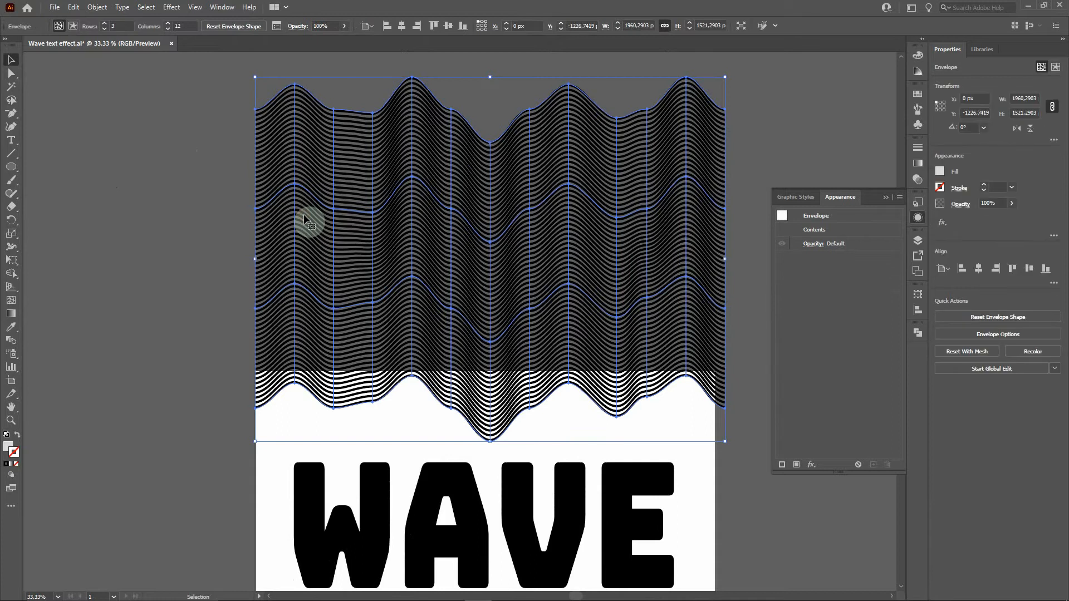
{"action": "left_click", "coordinate": [76, 9]}
{"action": "mouse_move", "coordinate": [92, 8]}
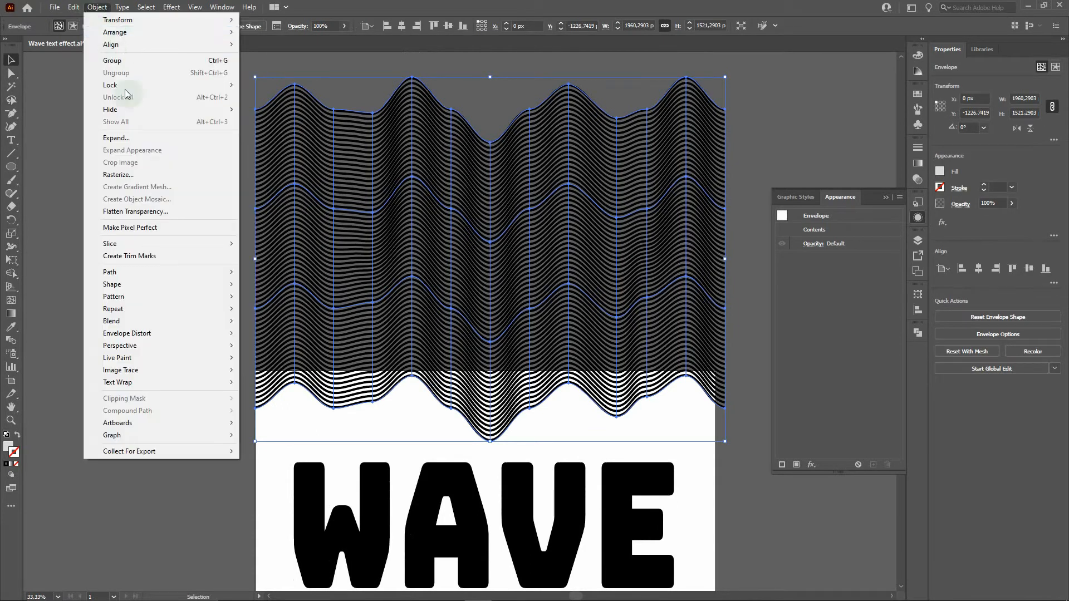
{"action": "left_click", "coordinate": [124, 139]}
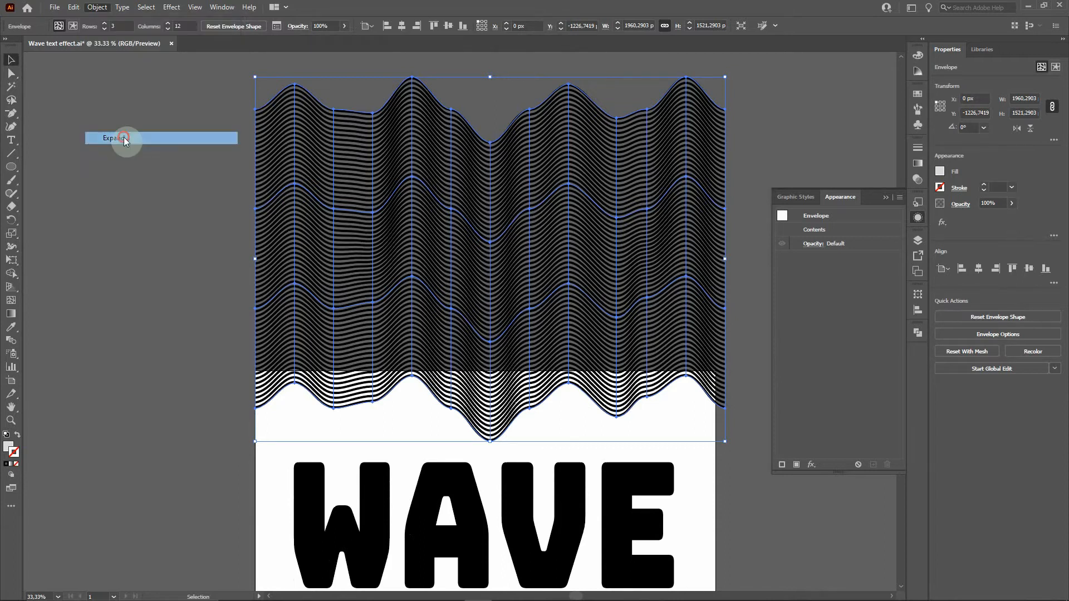
{"action": "left_click", "coordinate": [508, 369]}
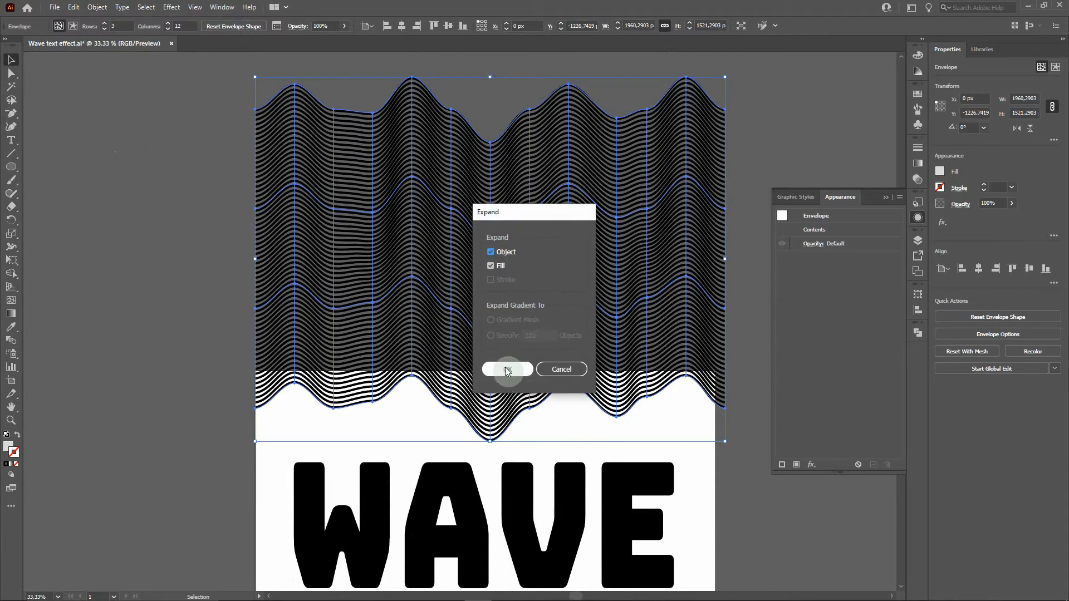
{"action": "left_click", "coordinate": [130, 245]}
Bring the WAVE text to the front of the stacking order
{"action": "left_click", "coordinate": [287, 260]}
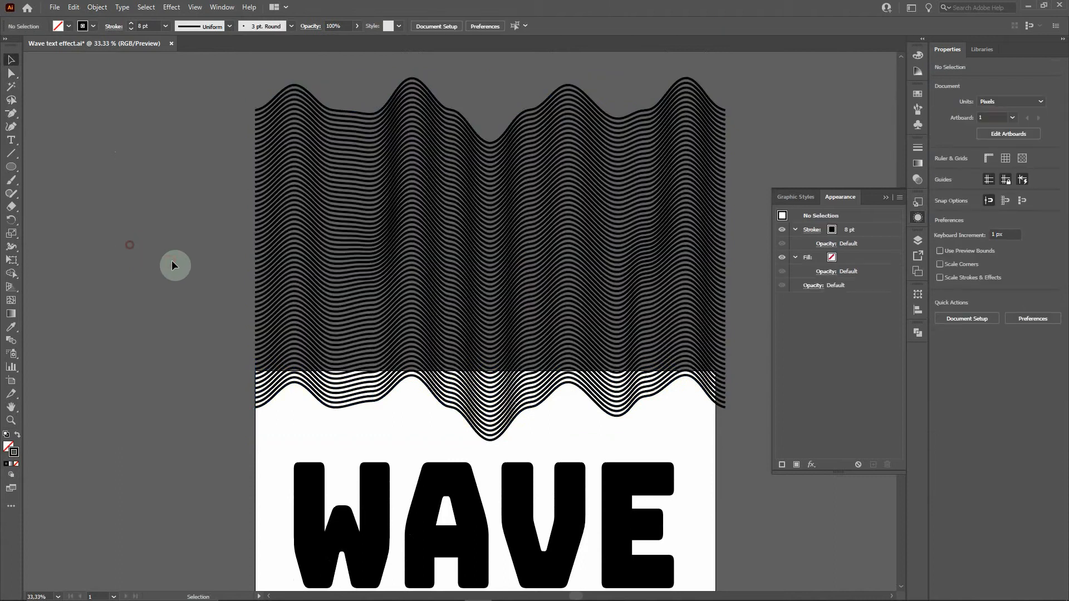
{"action": "left_click", "coordinate": [309, 534]}
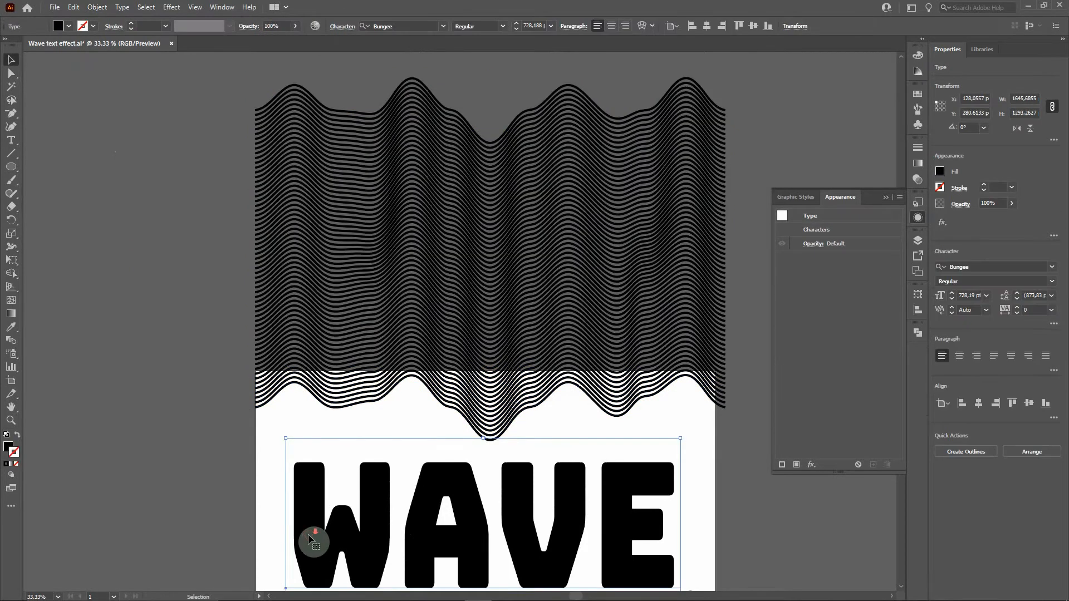
{"action": "scroll", "coordinate": [308, 534], "scroll_direction": "down", "scroll_amount": 2}
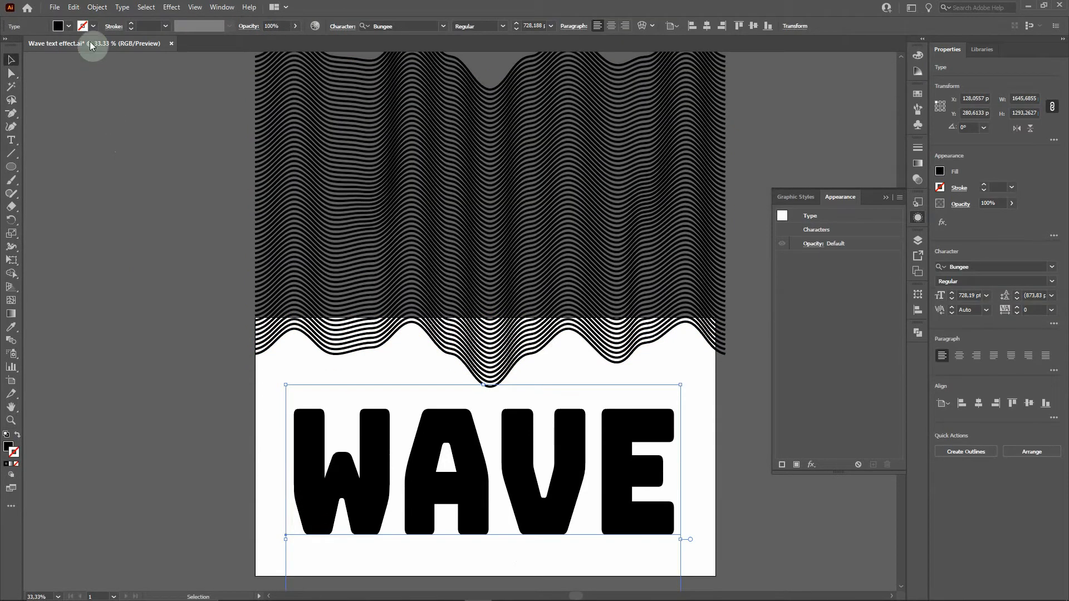
{"action": "left_click", "coordinate": [97, 7]}
{"action": "mouse_move", "coordinate": [112, 33]}
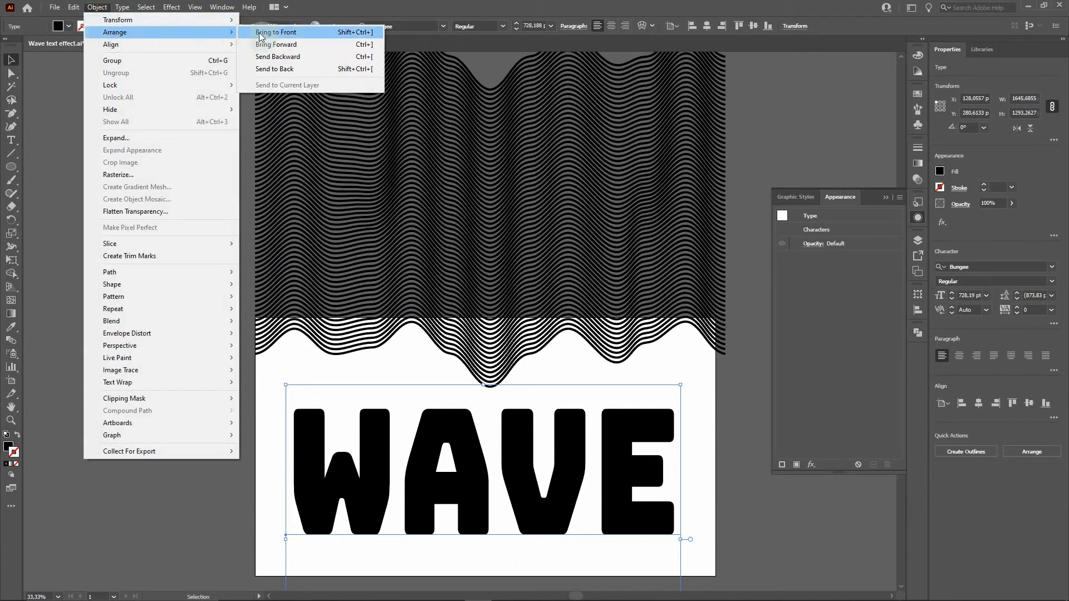
{"action": "left_click", "coordinate": [280, 33]}
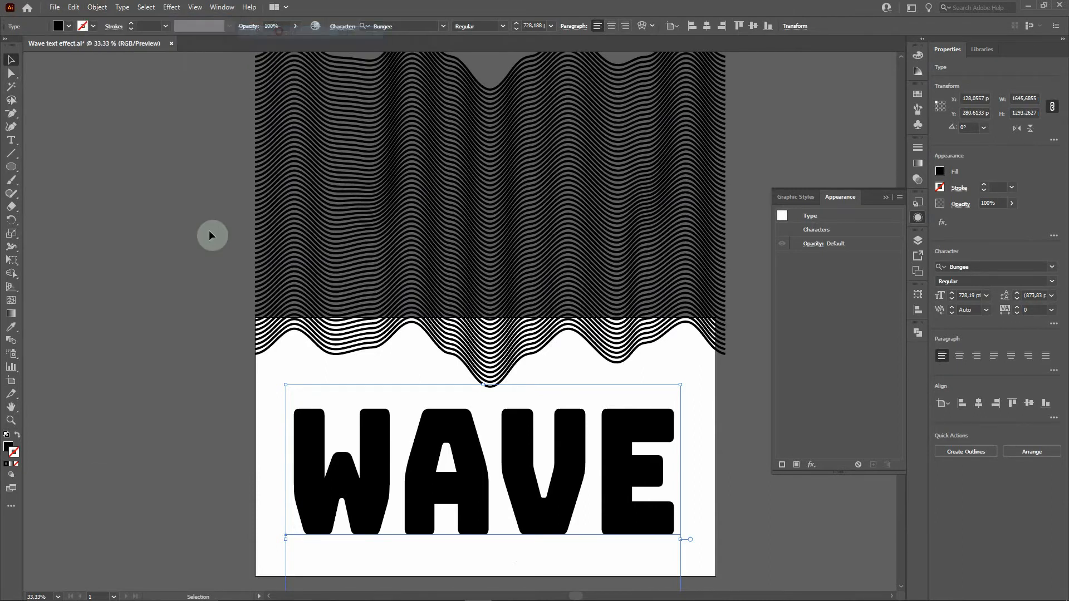
Move the WAVE text slightly up, place the wavy line group behind it over the artboard, and hide the Appearance panel
{"action": "left_click_drag", "start_coordinate": [317, 457], "coordinate": [316, 445]}
{"action": "left_click_drag", "start_coordinate": [304, 330], "coordinate": [309, 507]}
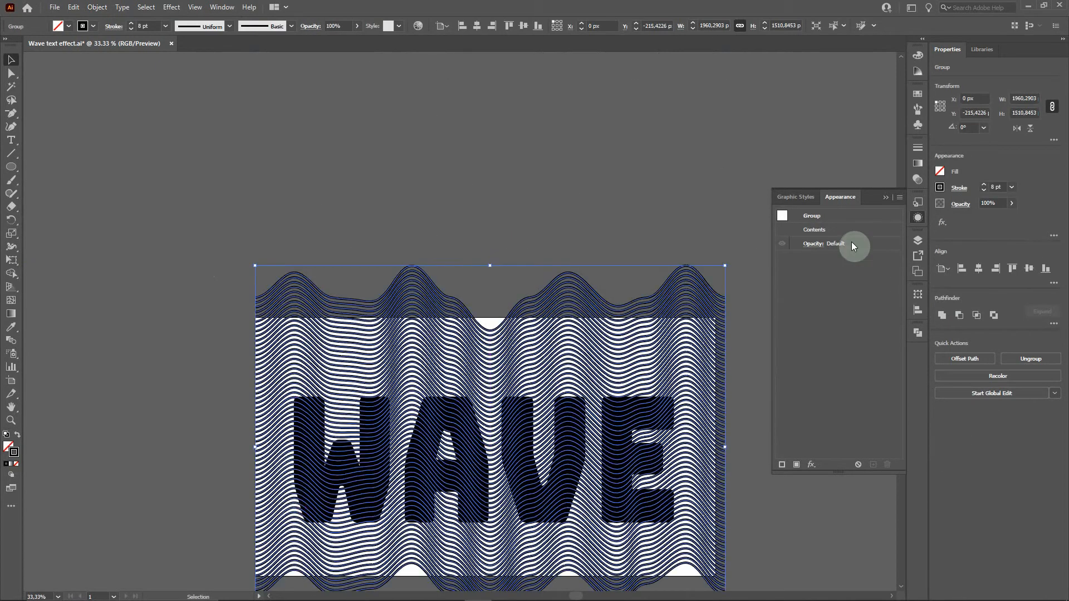
{"action": "left_click", "coordinate": [919, 219]}
Rotate the wavy line group counterclockwise by about 18.5° behind the text
{"action": "scroll", "coordinate": [473, 168], "scroll_direction": "down", "scroll_amount": 5}
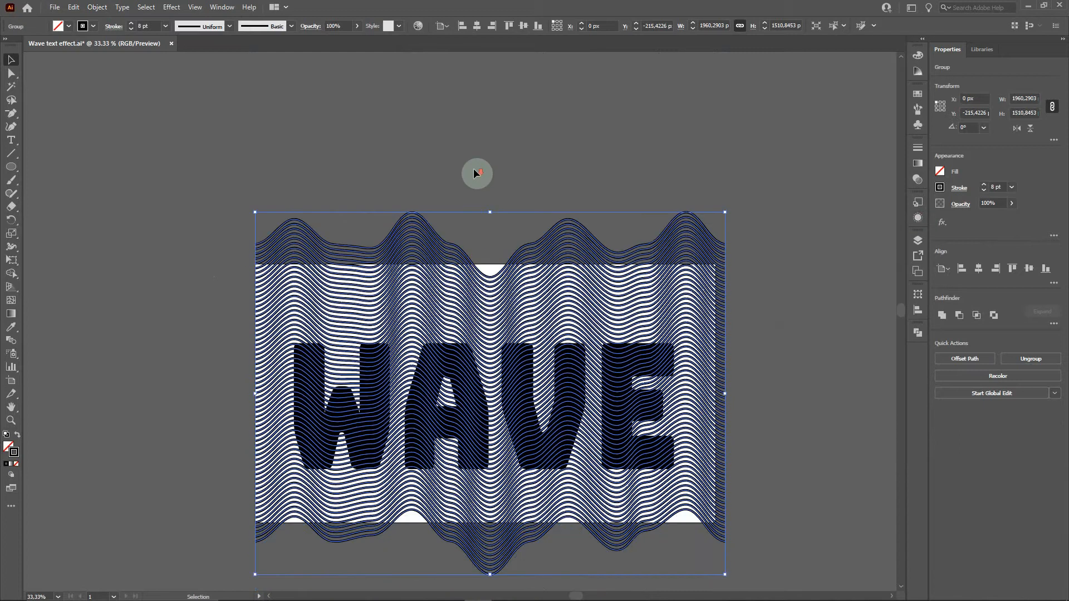
{"action": "scroll", "coordinate": [465, 172], "scroll_direction": "up", "scroll_amount": 1}
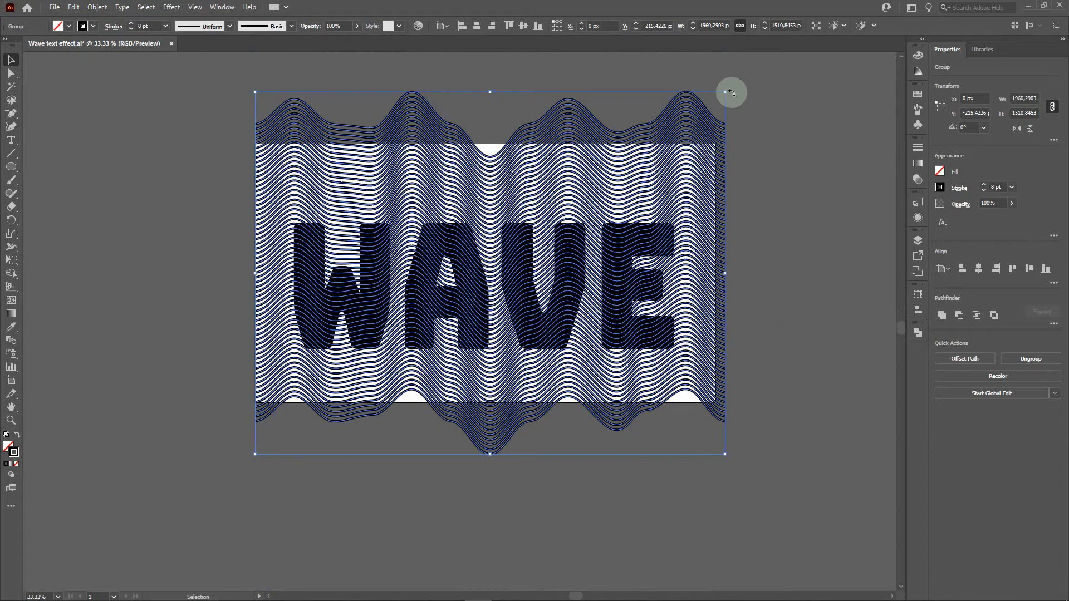
{"action": "left_click_drag", "start_coordinate": [730, 90], "coordinate": [699, 67]}
{"action": "left_click", "coordinate": [436, 132]}
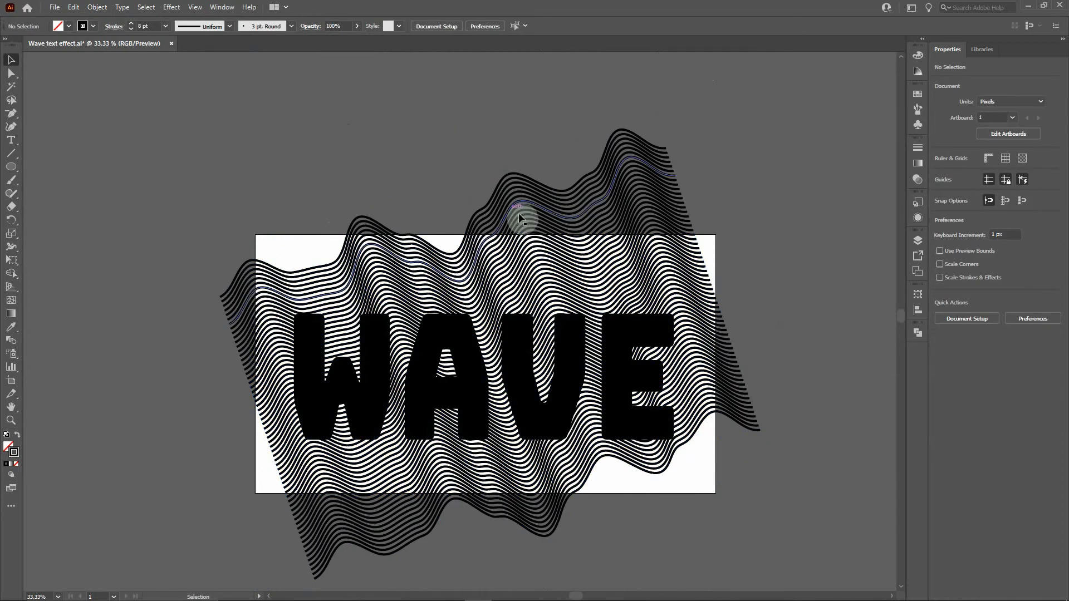
Scale the rotated line group down to about 2020 × 1681 px, shift it slightly down and right behind the text, and deselect it
{"action": "left_click", "coordinate": [579, 181]}
{"action": "left_click_drag", "start_coordinate": [655, 119], "coordinate": [638, 147]}
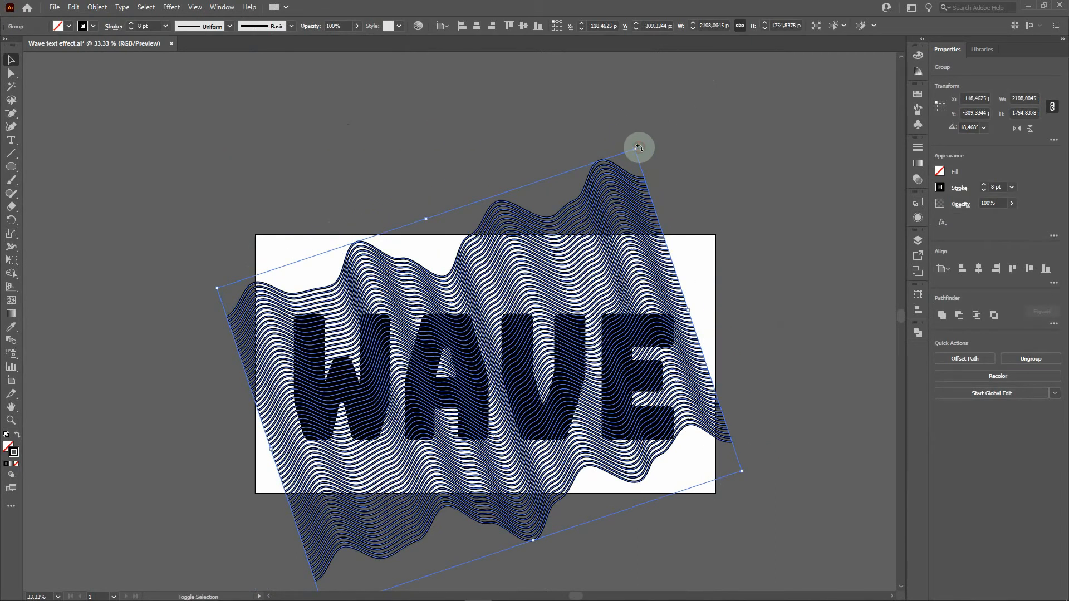
{"action": "left_click", "coordinate": [456, 132]}
{"action": "left_click_drag", "start_coordinate": [429, 275], "coordinate": [435, 279]}
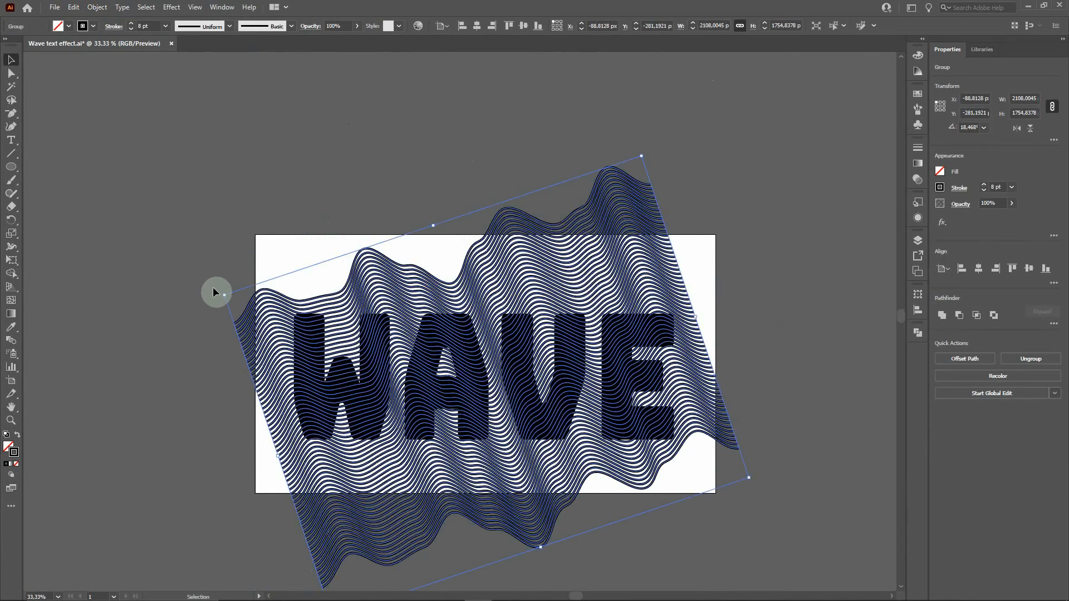
{"action": "left_click_drag", "start_coordinate": [228, 298], "coordinate": [235, 301]}
{"action": "left_click_drag", "start_coordinate": [749, 477], "coordinate": [745, 473]}
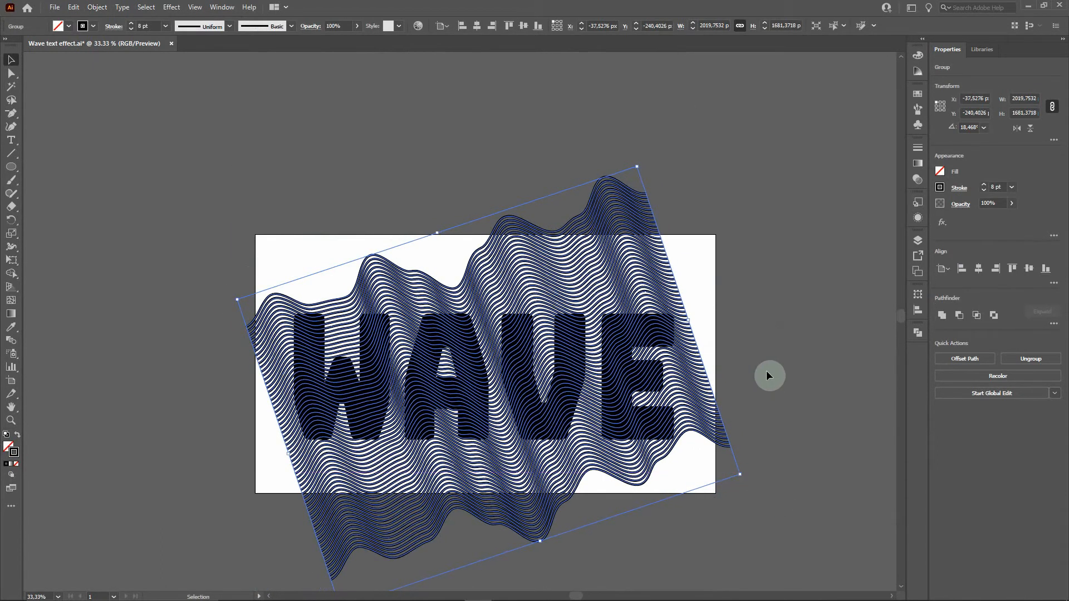
{"action": "left_click", "coordinate": [746, 323]}
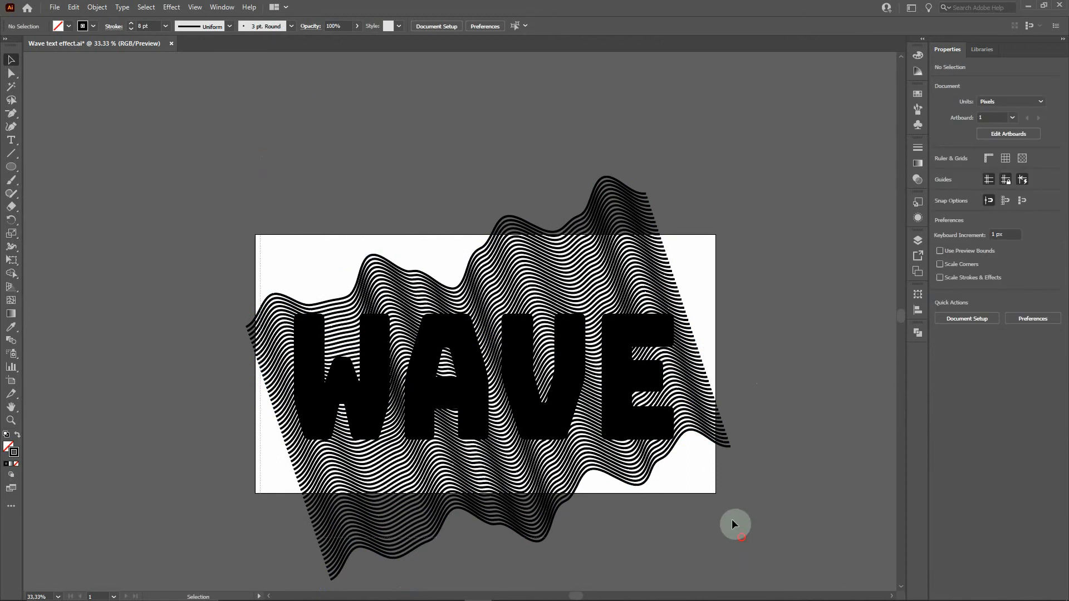
Select all artwork, make a clipping mask from the WAVE text over the wavy lines, and deselect
{"action": "key", "text": "ctrl+a"}
{"action": "left_click", "coordinate": [97, 7]}
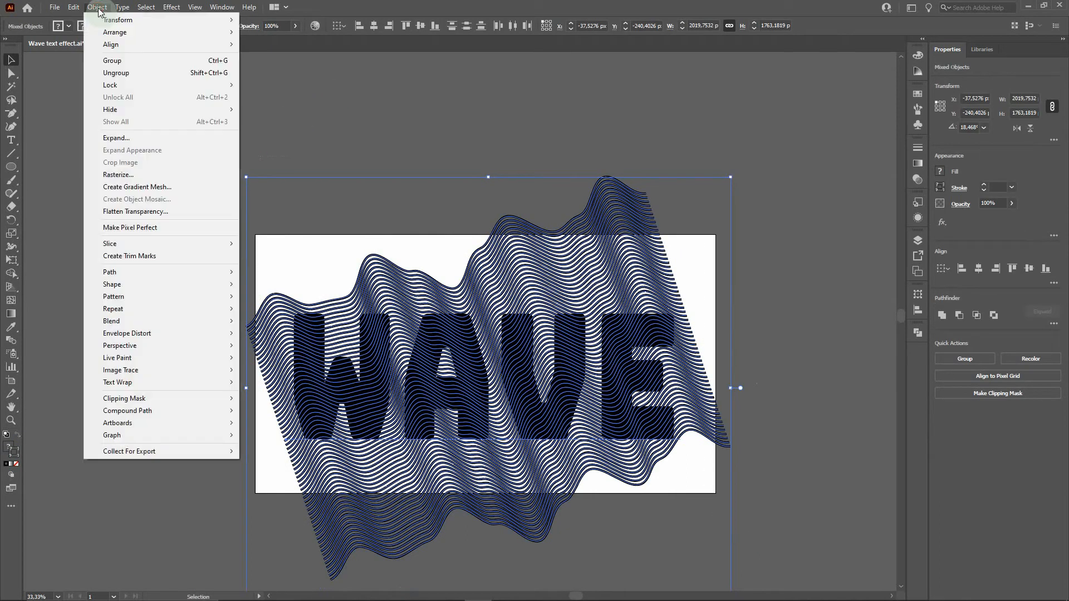
{"action": "mouse_move", "coordinate": [139, 401]}
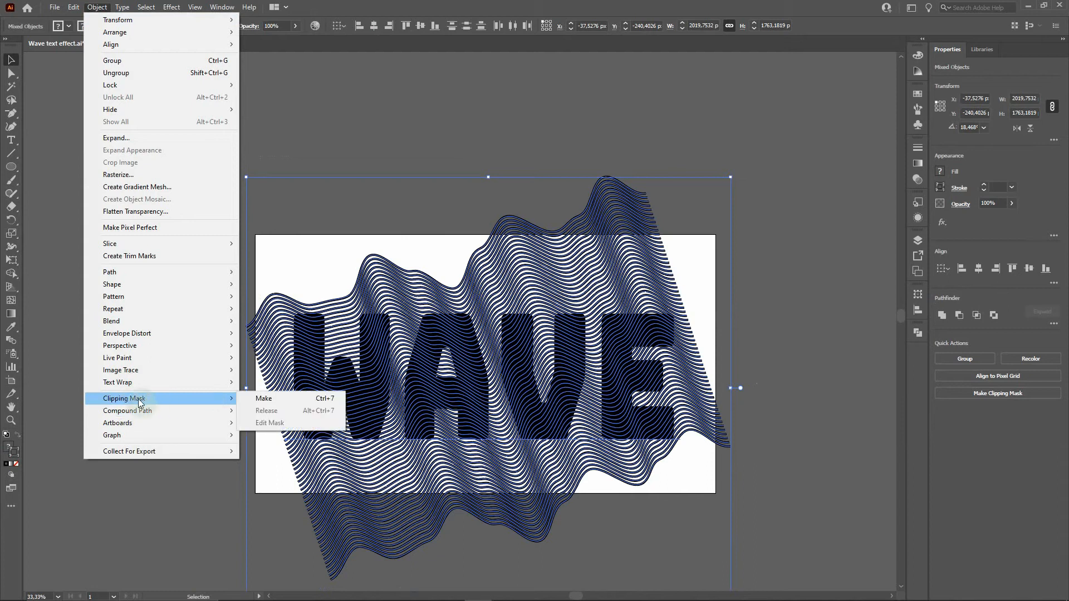
{"action": "left_click", "coordinate": [265, 398]}
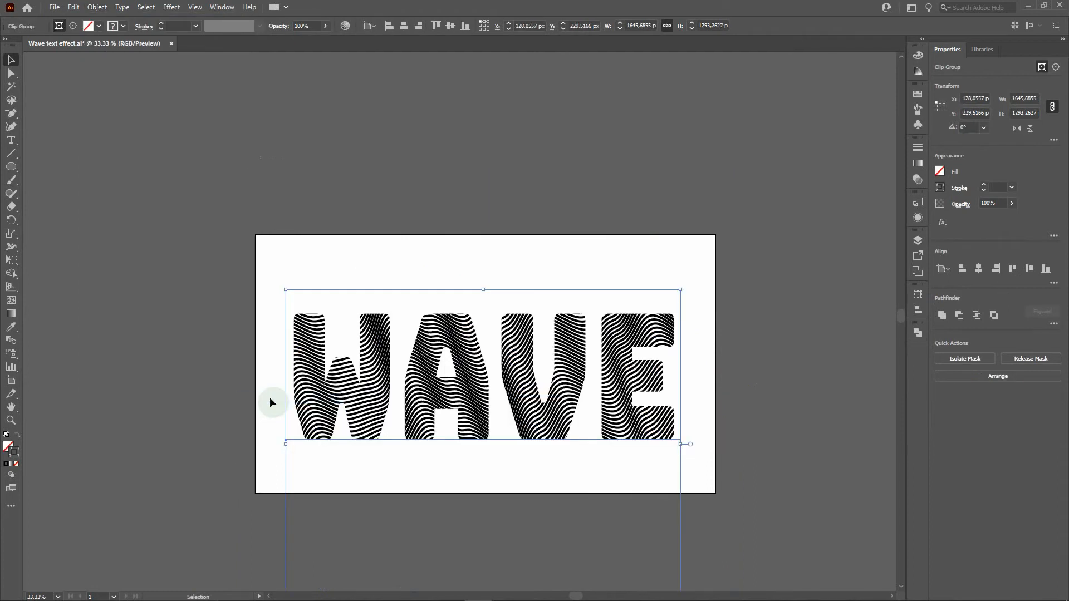
{"action": "left_click", "coordinate": [201, 349]}
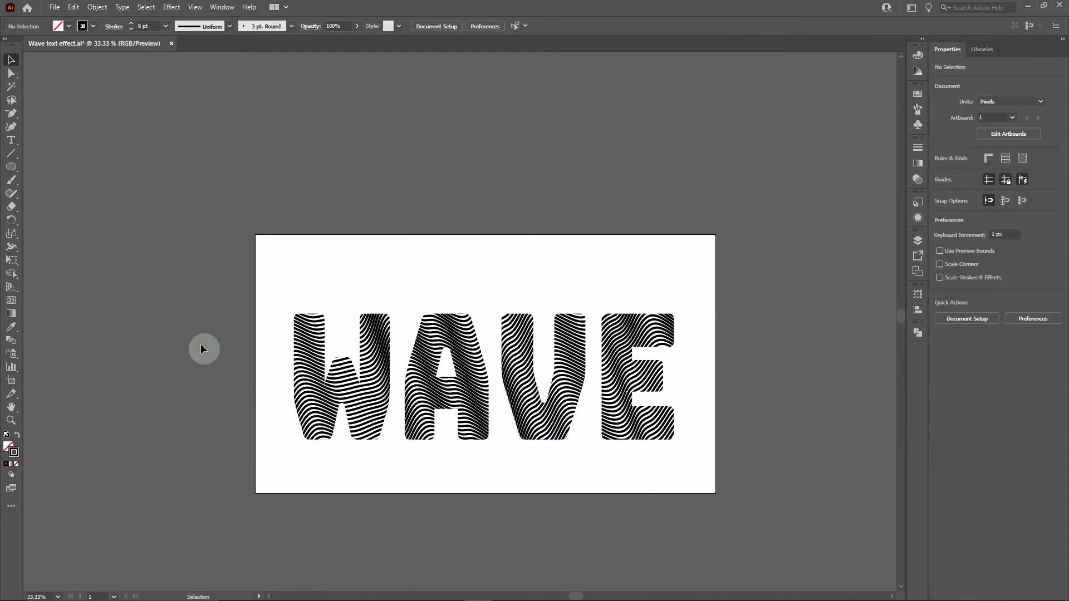
Move the clipped WAVE group straight up to a Y position of about 190 px and deselect it
{"action": "left_click", "coordinate": [308, 390]}
{"action": "left_click_drag", "start_coordinate": [308, 389], "coordinate": [309, 380]}
{"action": "left_click", "coordinate": [192, 259]}
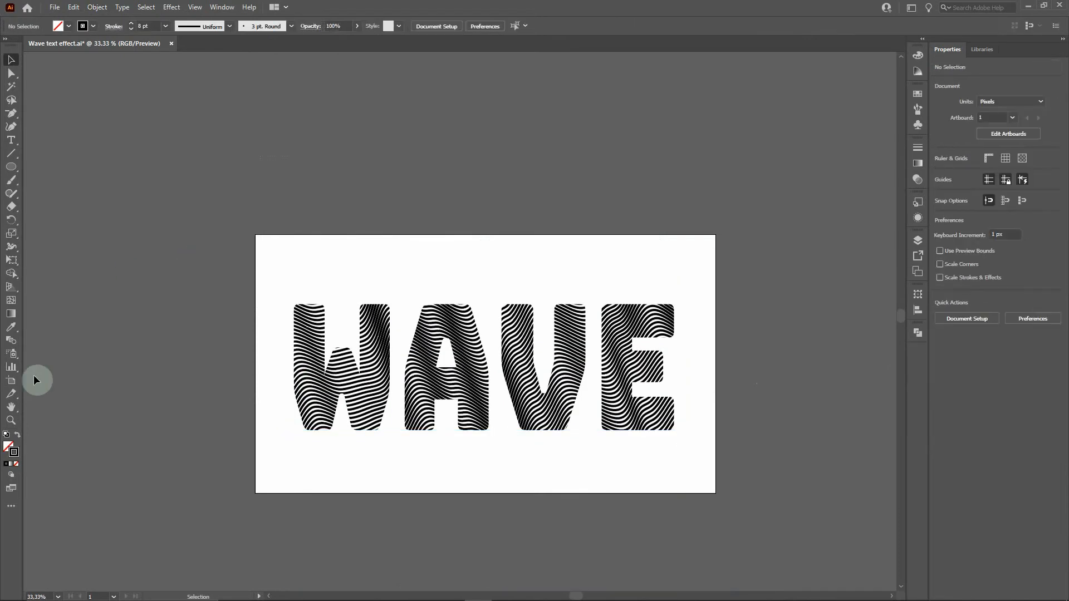
Expand the clipped WAVE group with Object, Fill and Stroke enabled
{"action": "left_click", "coordinate": [11, 421]}
{"action": "left_click_drag", "start_coordinate": [247, 233], "coordinate": [736, 505]}
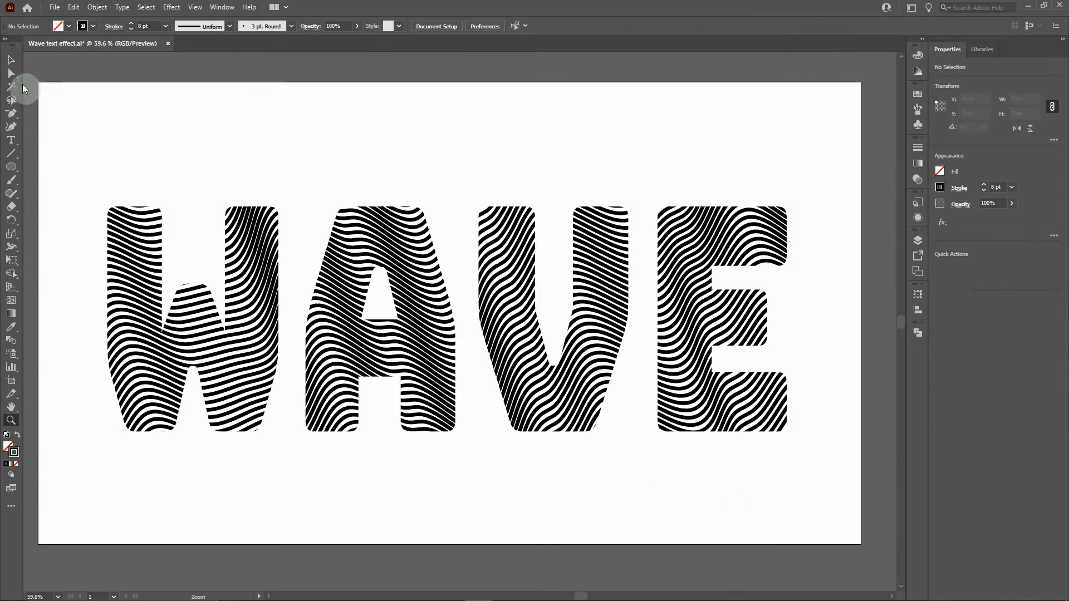
{"action": "left_click", "coordinate": [11, 59]}
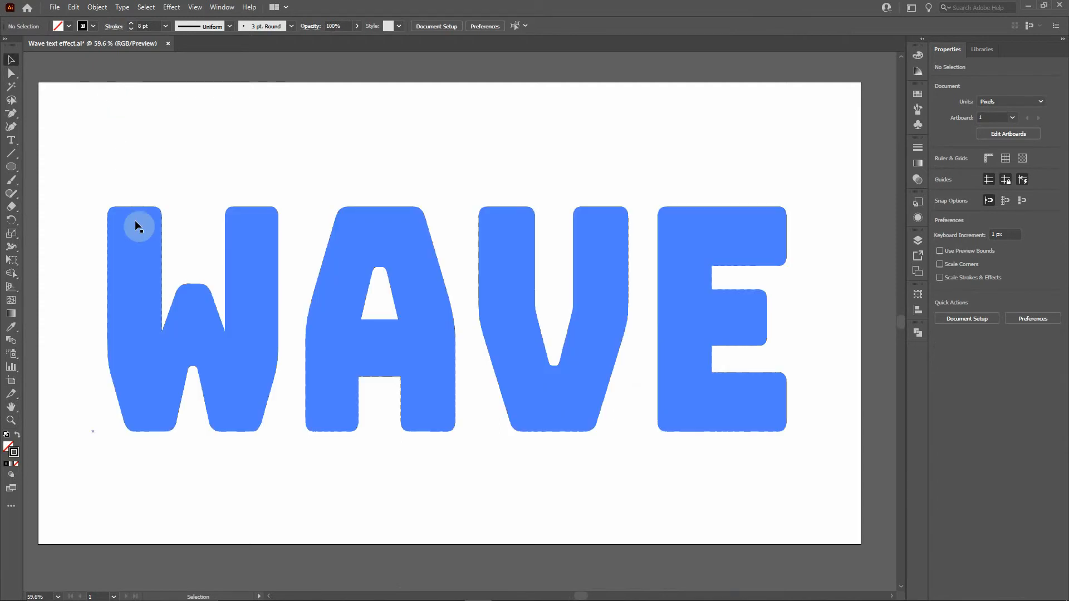
{"action": "left_click", "coordinate": [134, 220]}
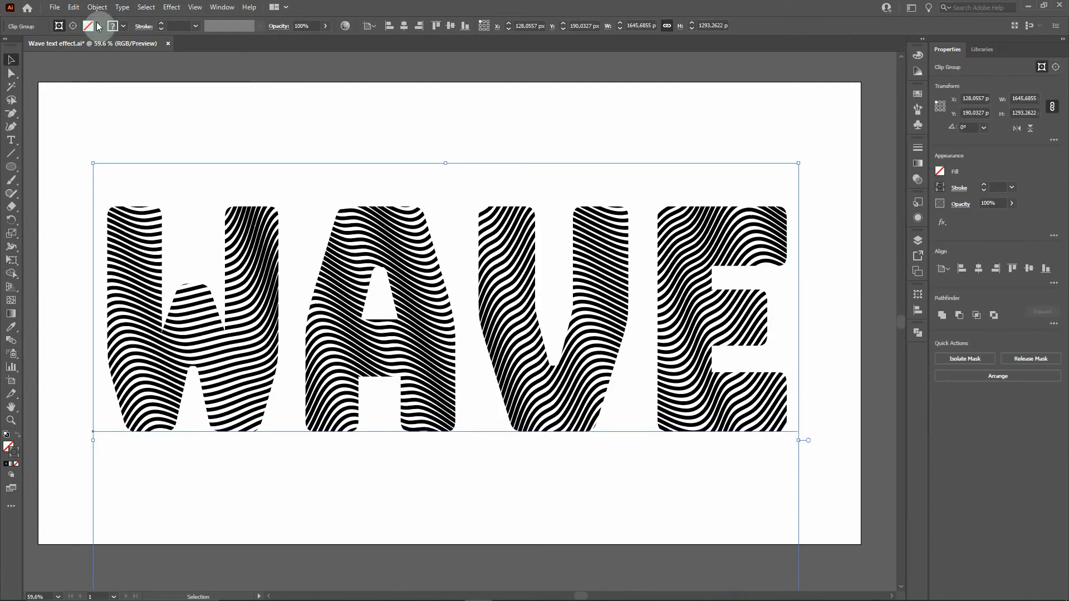
{"action": "left_click", "coordinate": [96, 7]}
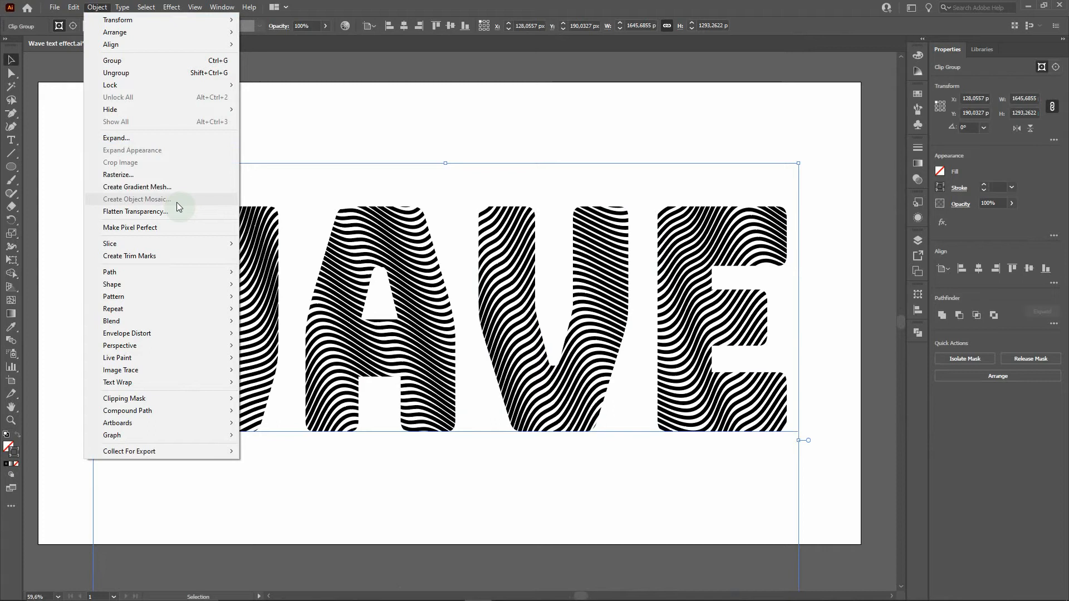
{"action": "left_click", "coordinate": [121, 139]}
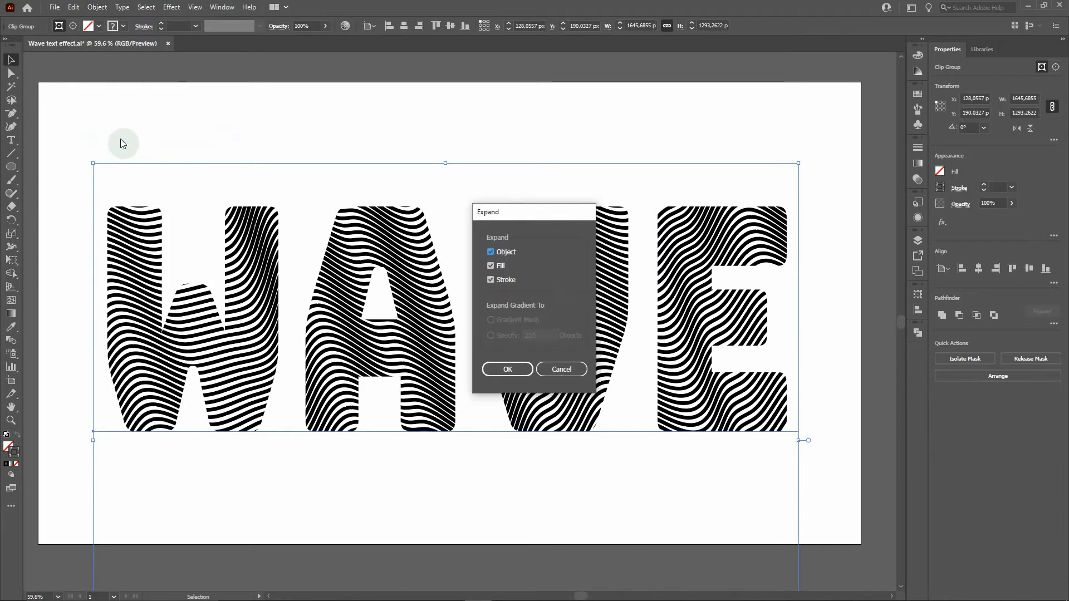
{"action": "left_click", "coordinate": [508, 371]}
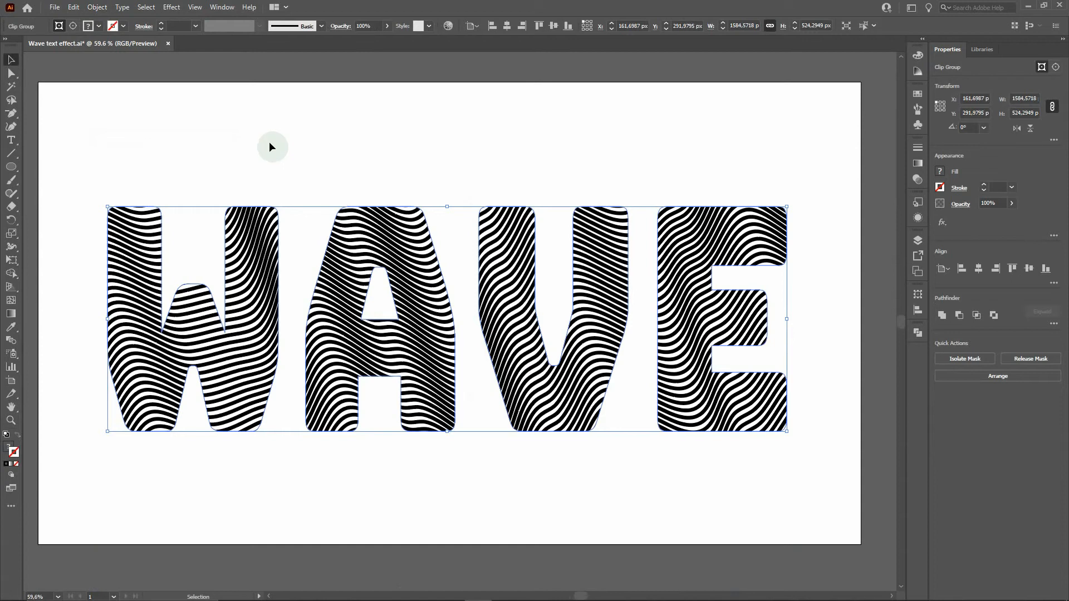
Apply the Pathfinder Divide operation to the expanded WAVE clip group and deselect the result
{"action": "left_click", "coordinate": [729, 133]}
{"action": "left_click", "coordinate": [701, 237]}
{"action": "left_click", "coordinate": [918, 332]}
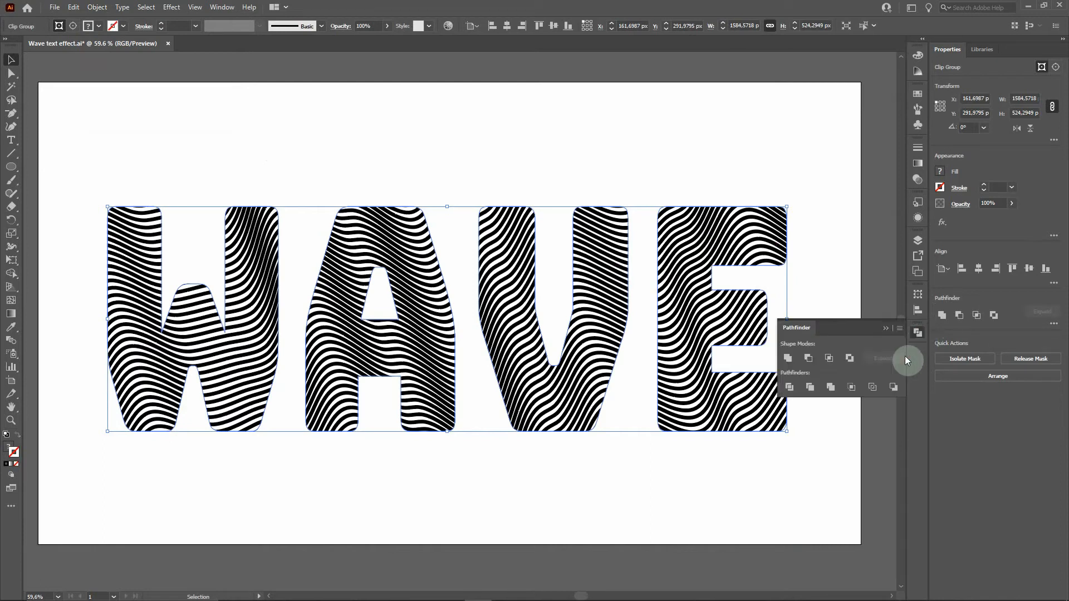
{"action": "left_click", "coordinate": [788, 387]}
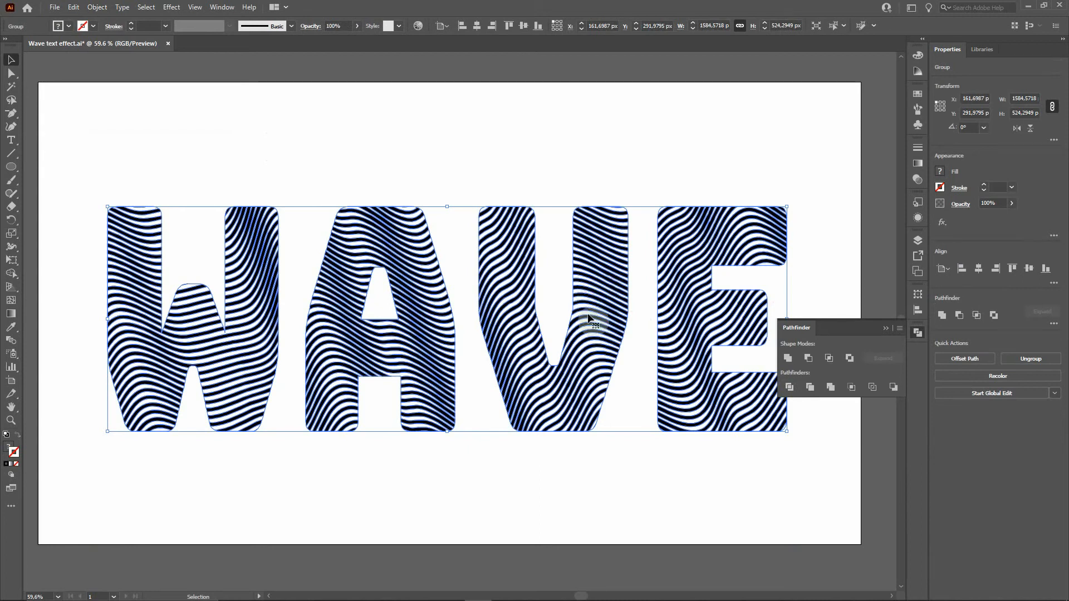
{"action": "left_click", "coordinate": [918, 332]}
{"action": "left_click", "coordinate": [625, 186]}
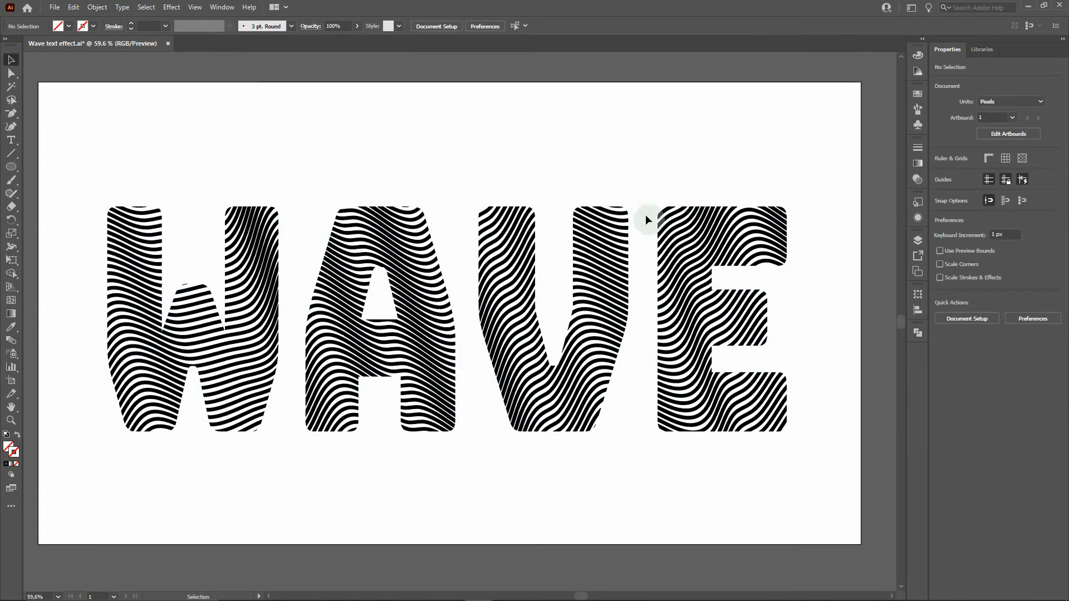
Check the divided letters for separately selectable pieces with Direct Selection marquees around the W and A, and clear the selection
{"action": "left_click", "coordinate": [11, 73]}
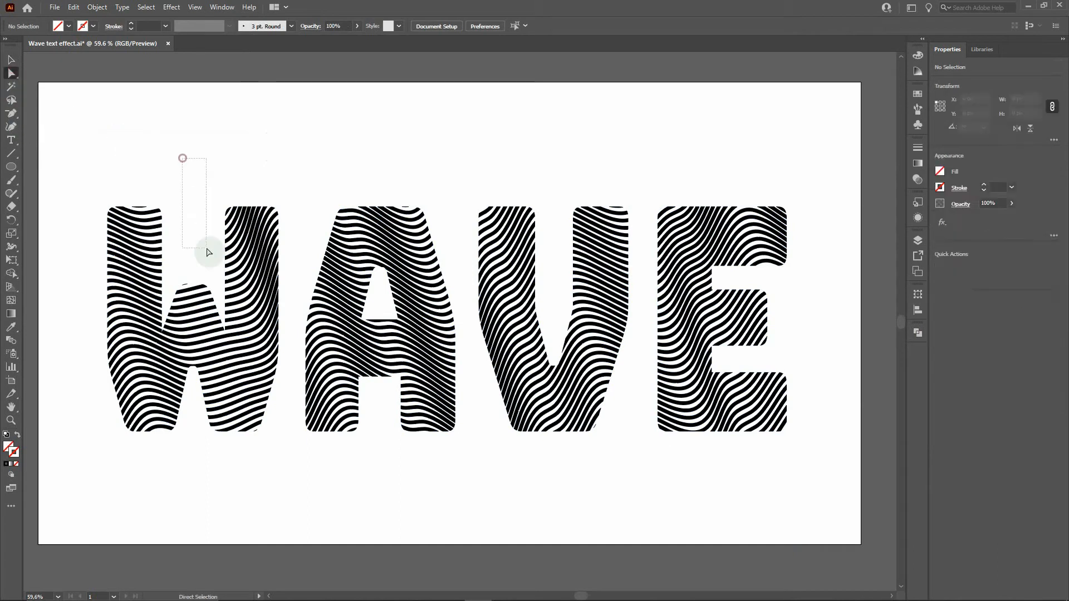
{"action": "left_click_drag", "start_coordinate": [73, 169], "coordinate": [175, 293]}
{"action": "left_click_drag", "start_coordinate": [79, 306], "coordinate": [446, 350]}
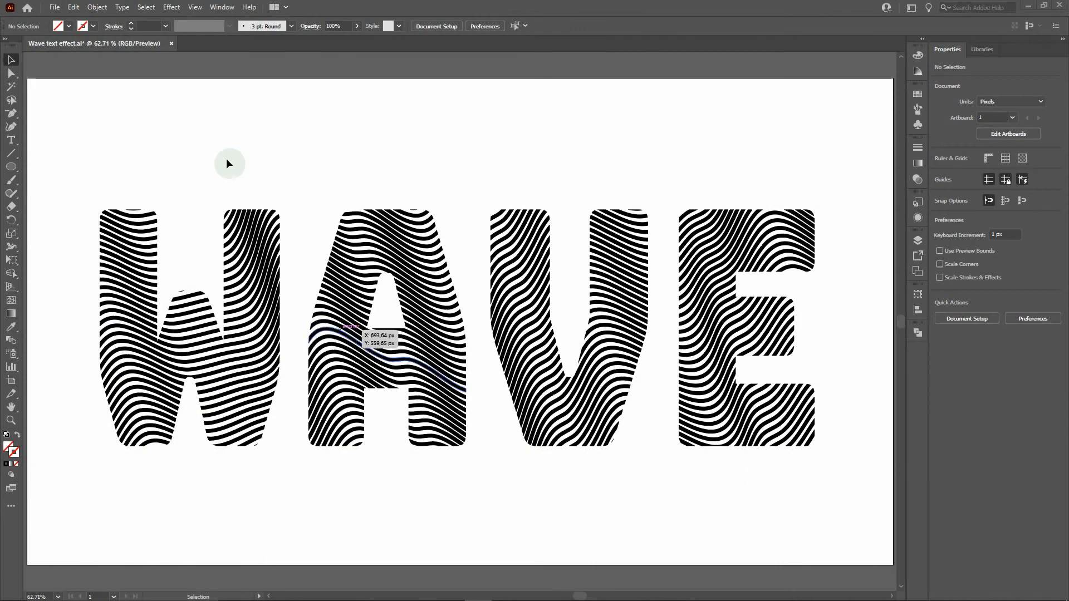
{"action": "left_click", "coordinate": [191, 149]}
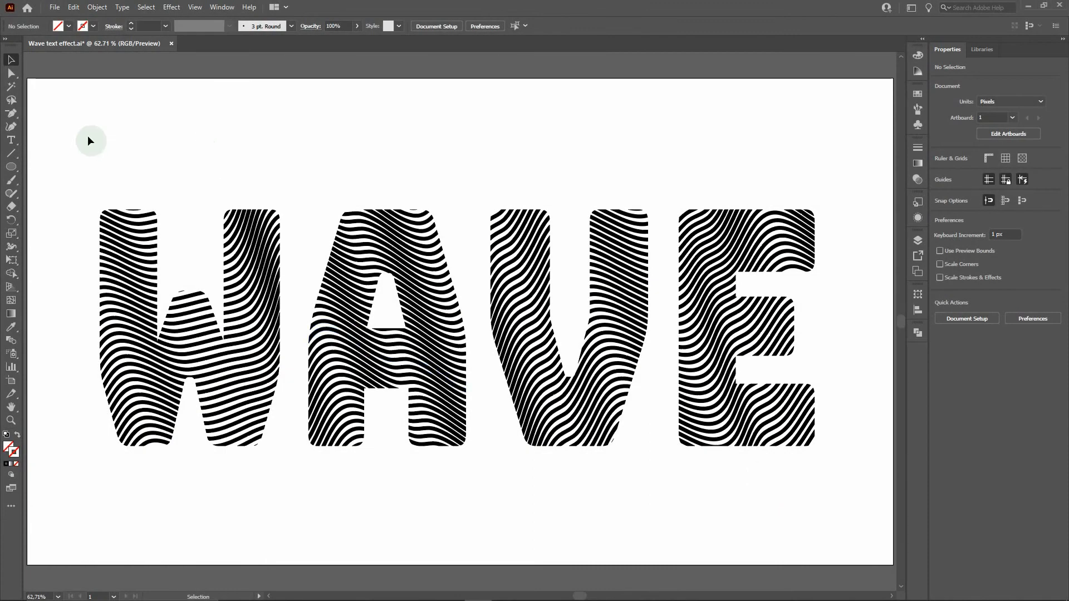
Start a 3D Rotate effect on the WAVE group with a custom rotation of 40°, -28°, 5° and a perspective of 60°
{"action": "left_click", "coordinate": [137, 248]}
{"action": "left_click", "coordinate": [171, 7]}
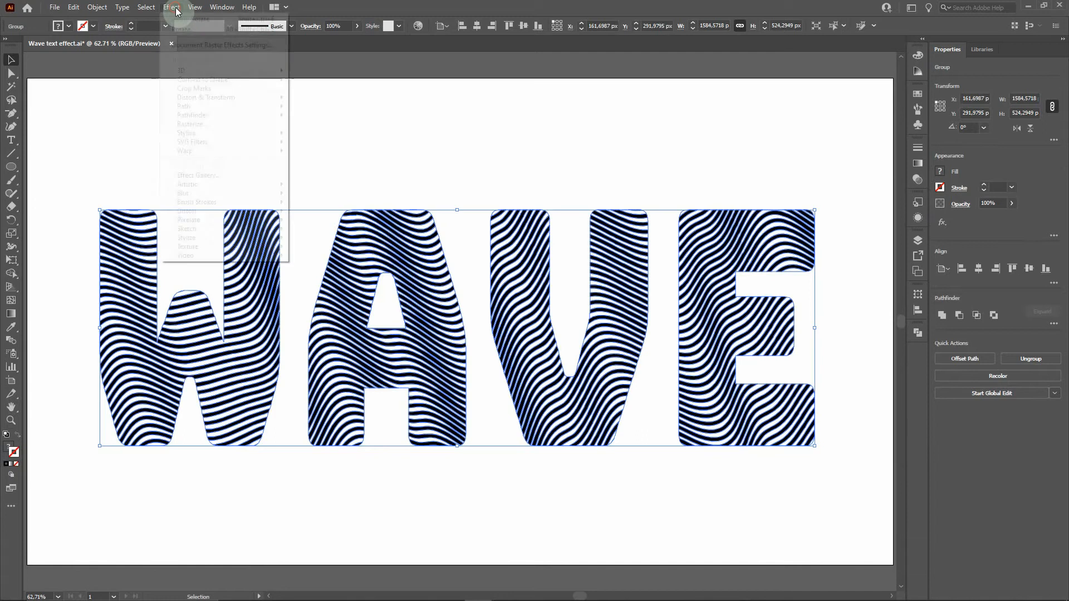
{"action": "mouse_move", "coordinate": [223, 71]}
{"action": "left_click", "coordinate": [317, 96]}
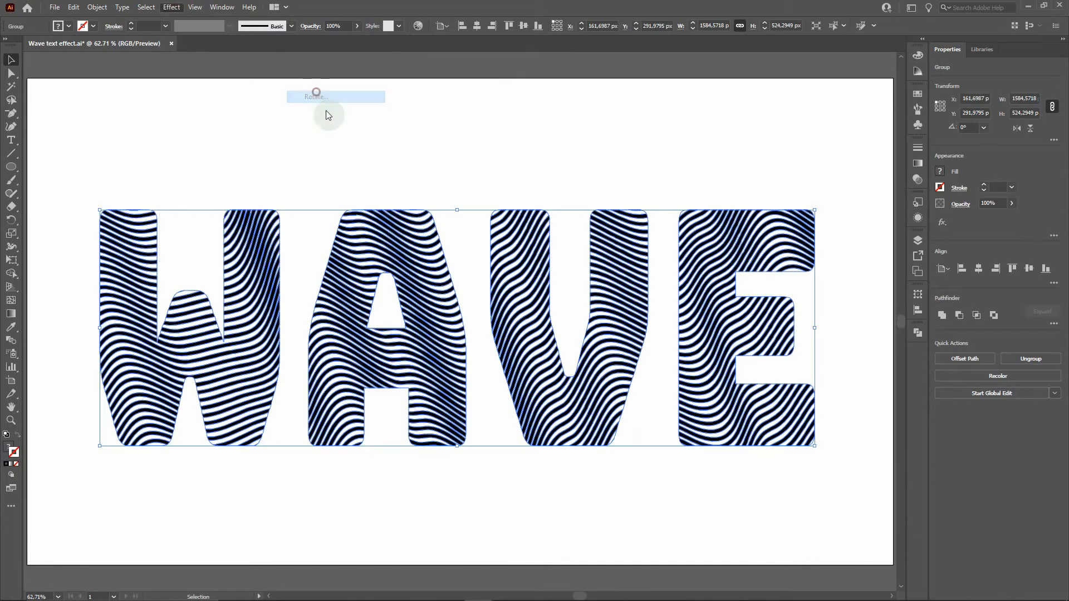
{"action": "left_click_drag", "start_coordinate": [606, 162], "coordinate": [597, 135]}
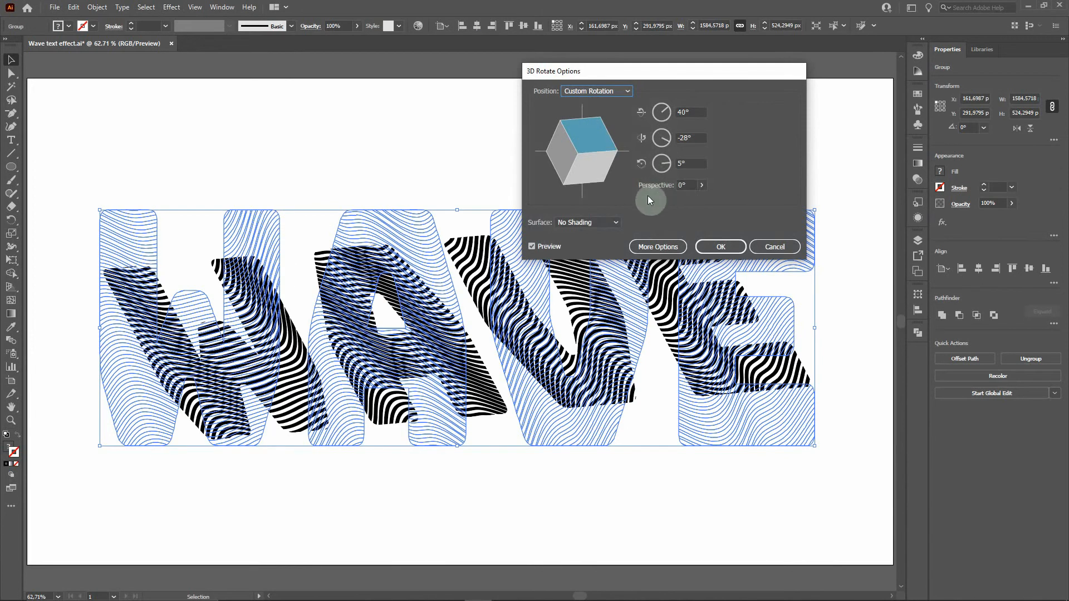
{"action": "left_click", "coordinate": [679, 185]}
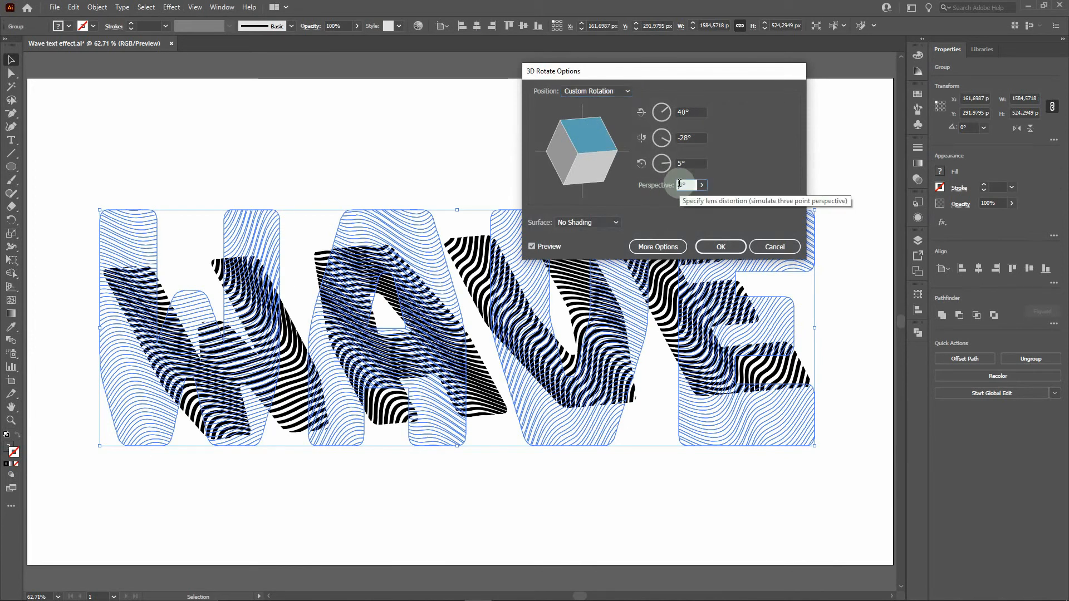
{"action": "type", "text": "60"}
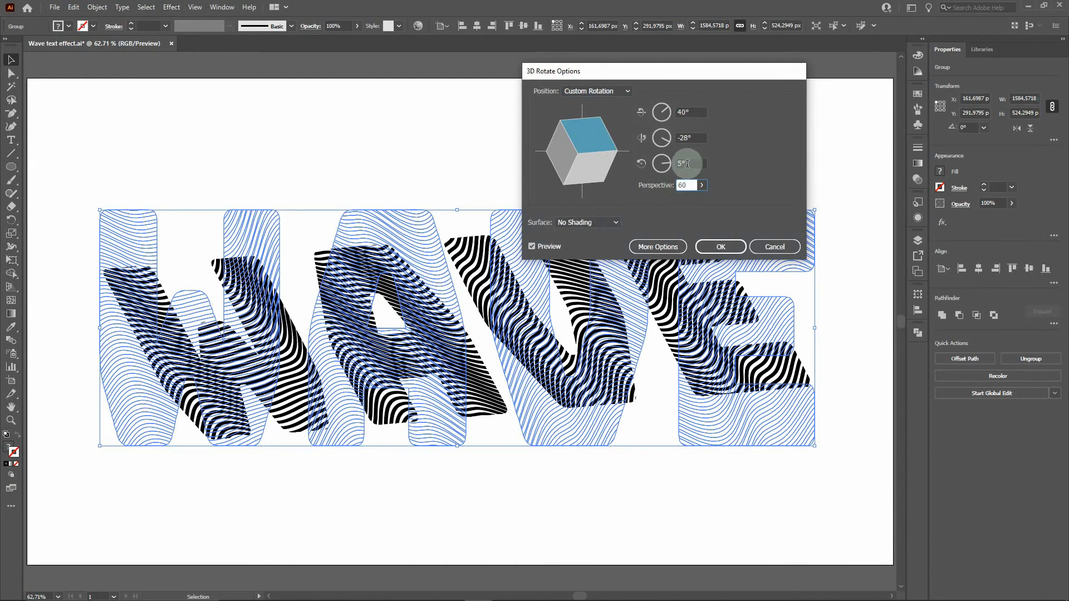
Try several cube orientations, settle on a 3D rotation of 42°, -28°, 5°, and apply the effect
{"action": "left_click", "coordinate": [690, 162]}
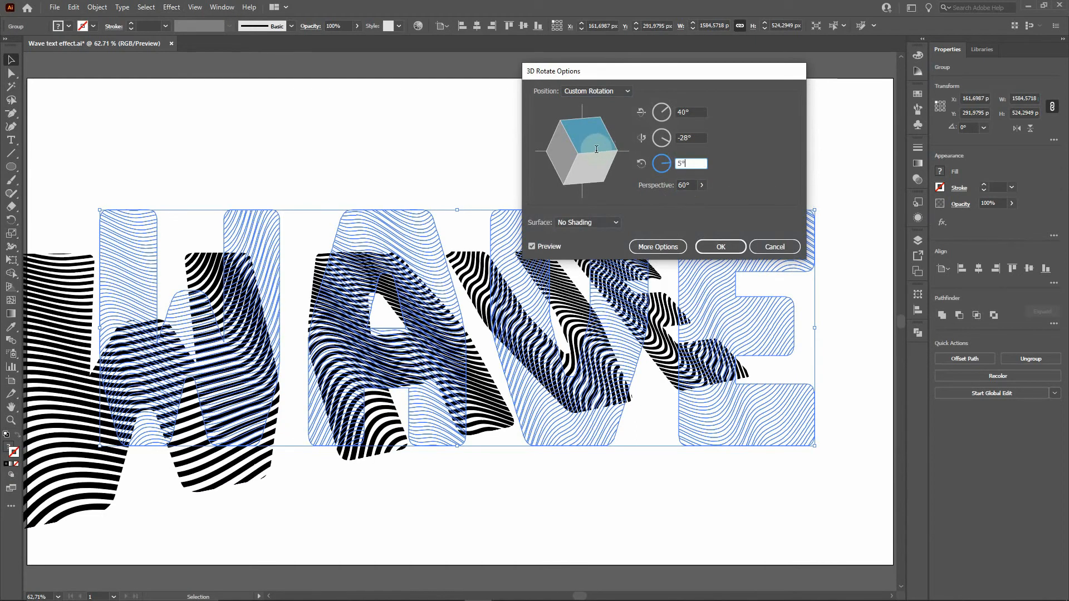
{"action": "left_click_drag", "start_coordinate": [594, 149], "coordinate": [592, 127]}
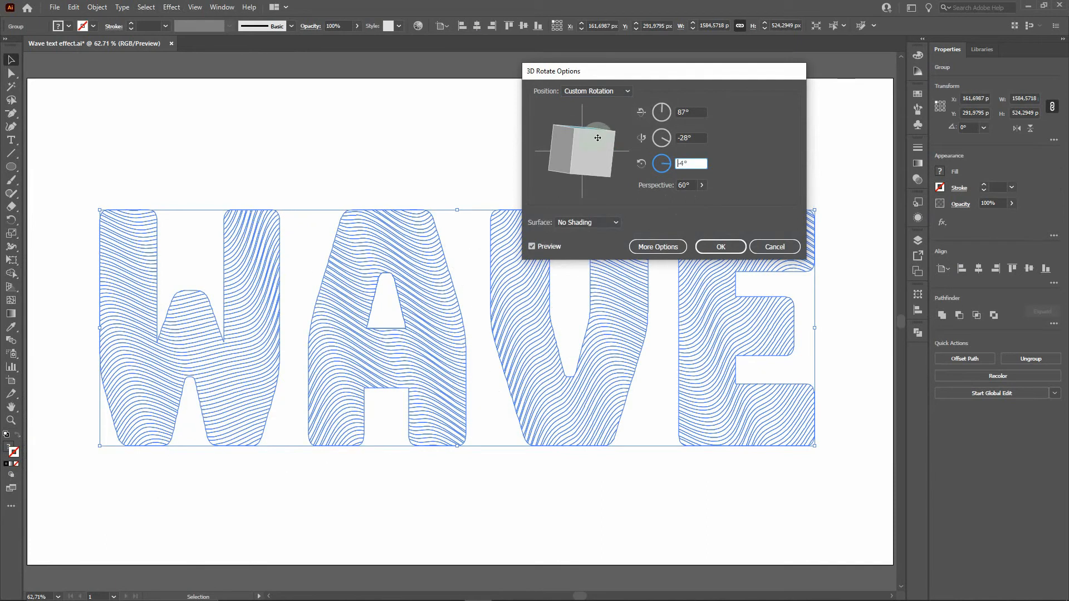
{"action": "left_click_drag", "start_coordinate": [598, 138], "coordinate": [598, 138]}
{"action": "left_click", "coordinate": [591, 142]}
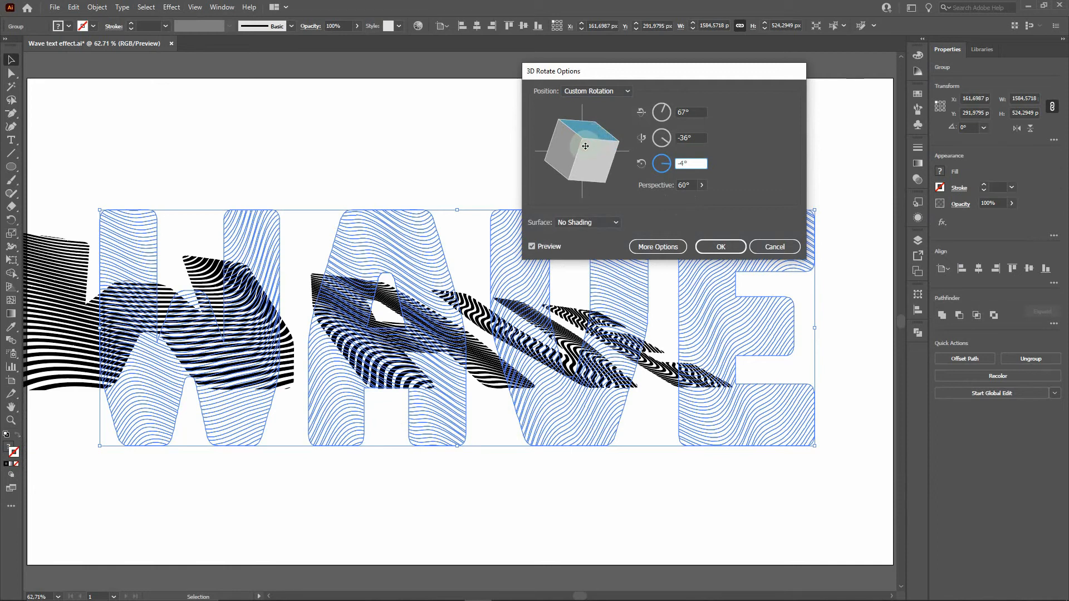
{"action": "left_click_drag", "start_coordinate": [585, 146], "coordinate": [585, 143]}
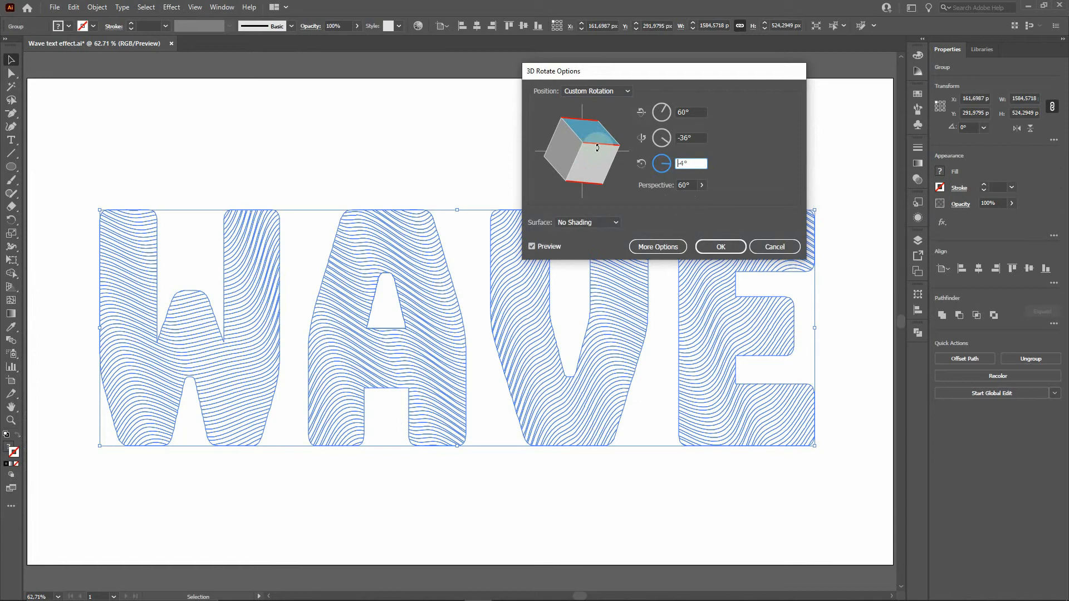
{"action": "left_click_drag", "start_coordinate": [597, 148], "coordinate": [575, 130]}
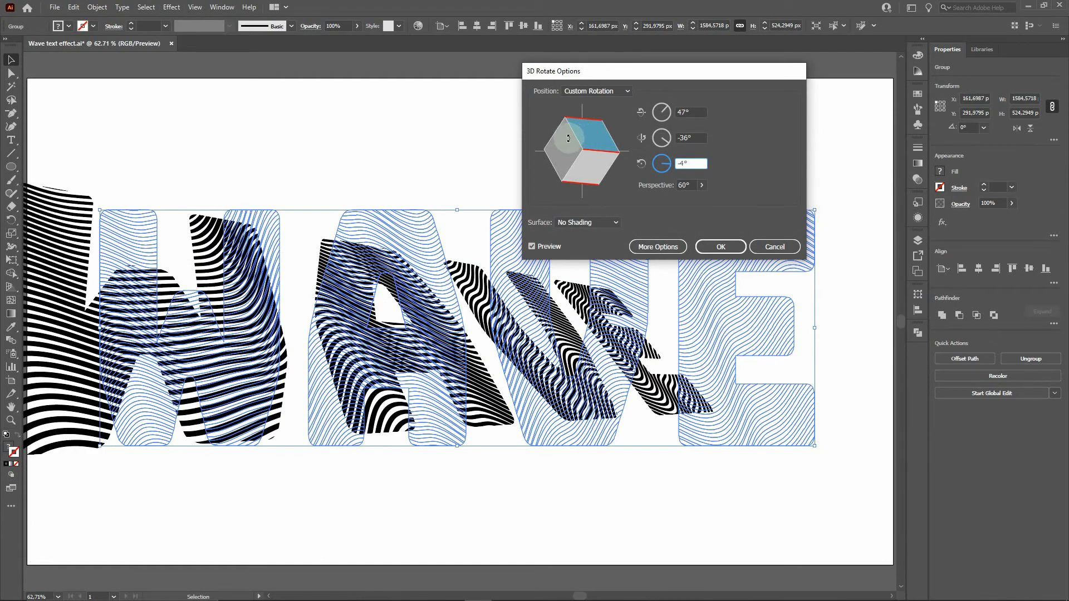
{"action": "left_click_drag", "start_coordinate": [569, 138], "coordinate": [568, 138]}
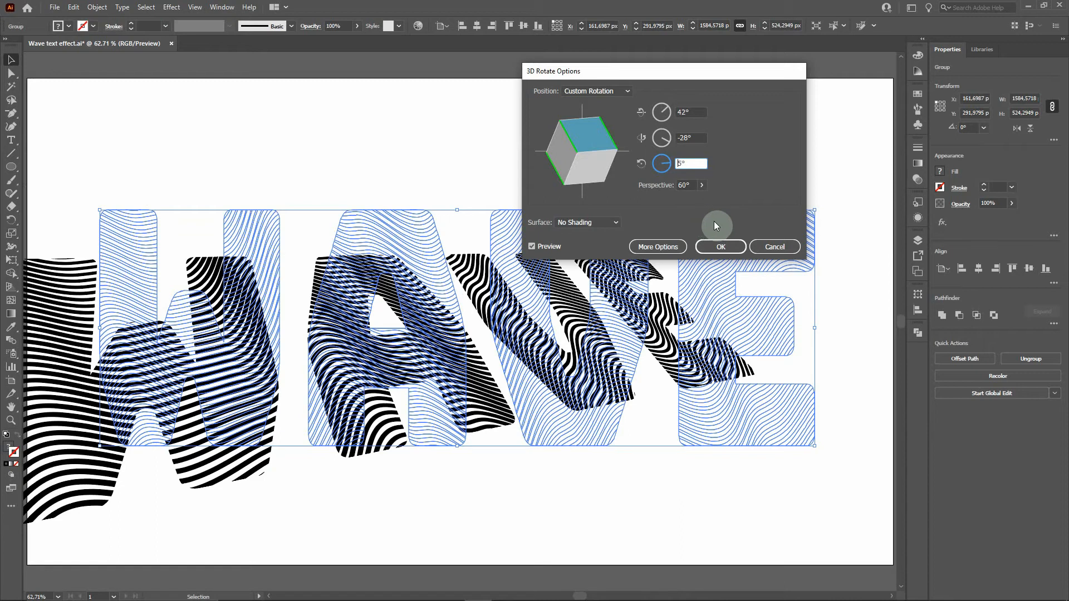
{"action": "left_click", "coordinate": [720, 249]}
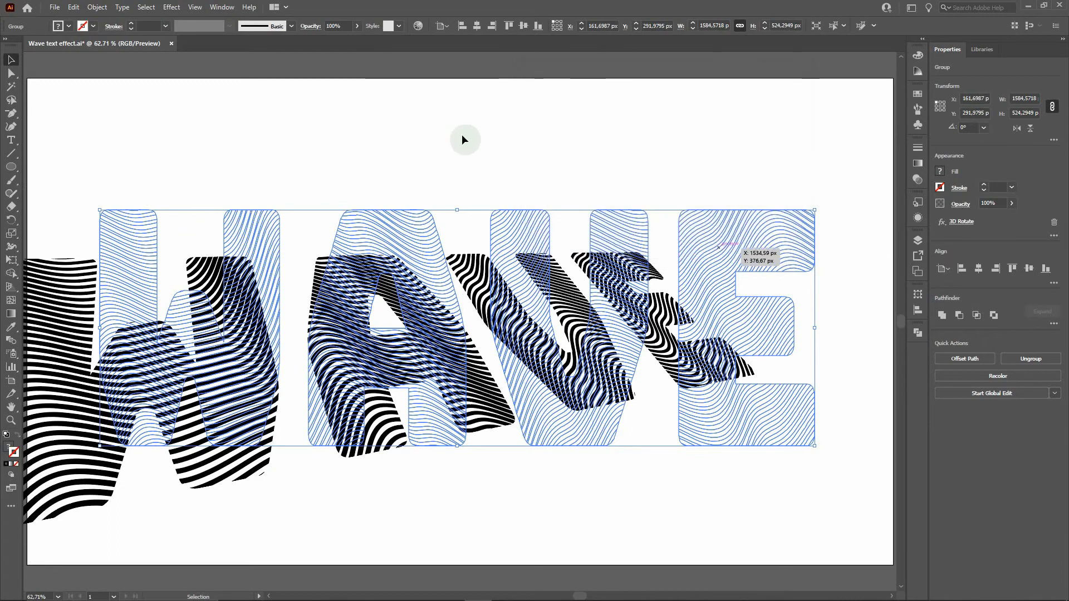
Move the 3D-rotated WAVE text up and right onto the artboard, to about X 383 px and Y 169 px
{"action": "left_click_drag", "start_coordinate": [350, 340], "coordinate": [437, 294]}
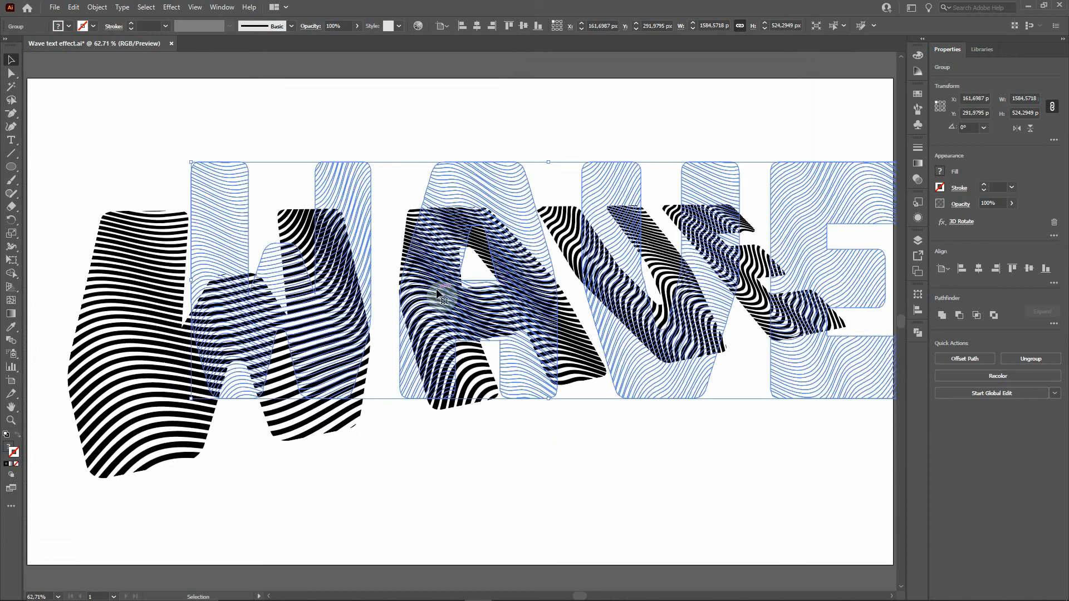
{"action": "key", "text": "ctrl+minus"}
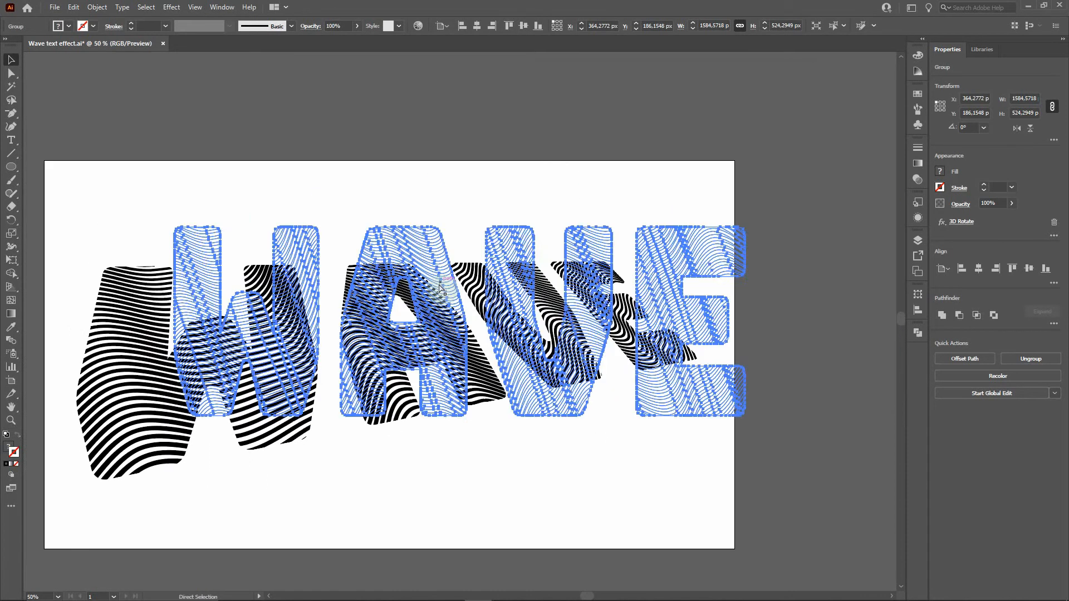
{"action": "left_click_drag", "start_coordinate": [285, 325], "coordinate": [293, 325]}
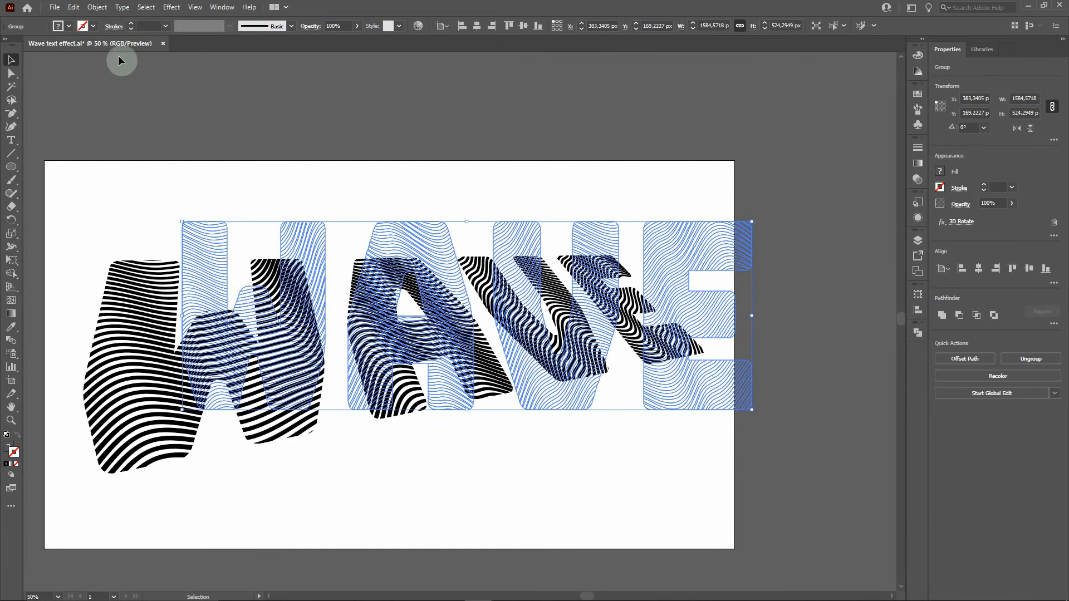
Expand the appearance of the 3D-rotated WAVE group, inspect its clipping outline with Direct Selection, and clear the selection
{"action": "left_click", "coordinate": [99, 8]}
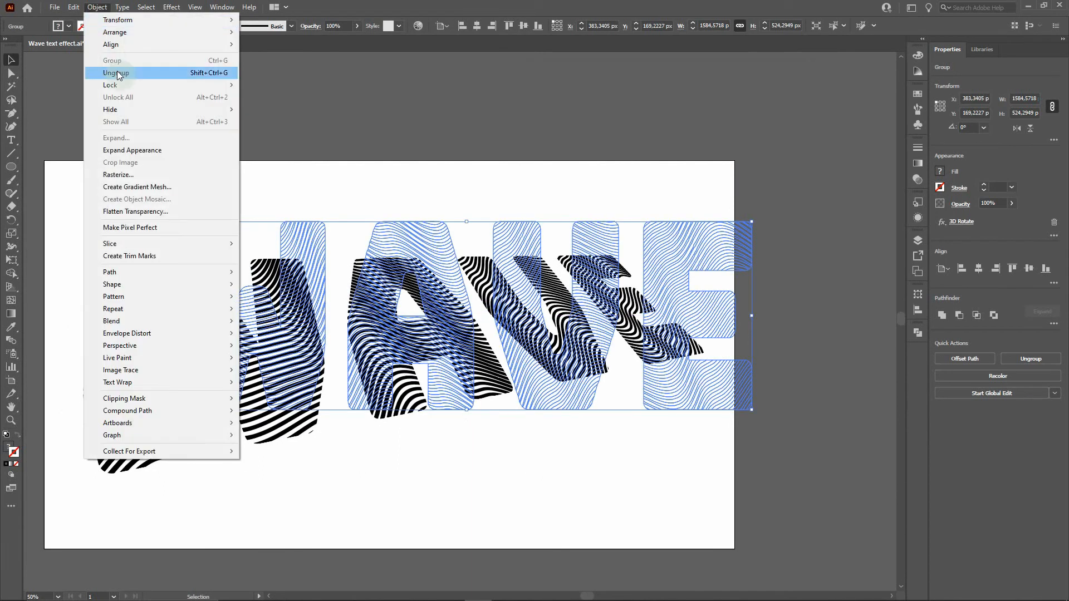
{"action": "left_click", "coordinate": [152, 151]}
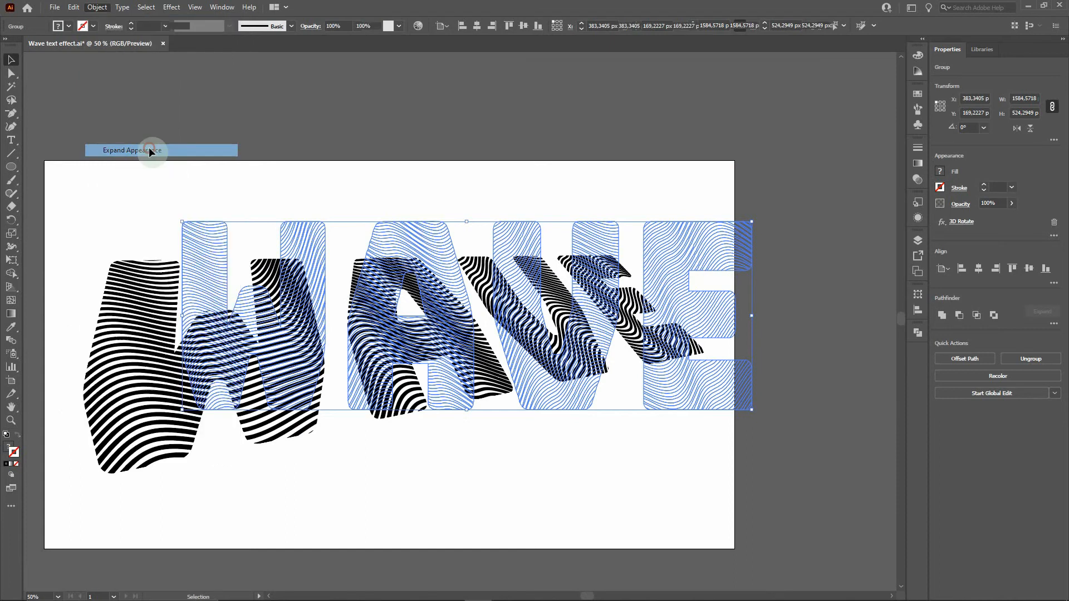
{"action": "left_click", "coordinate": [11, 72]}
{"action": "left_click", "coordinate": [331, 277]}
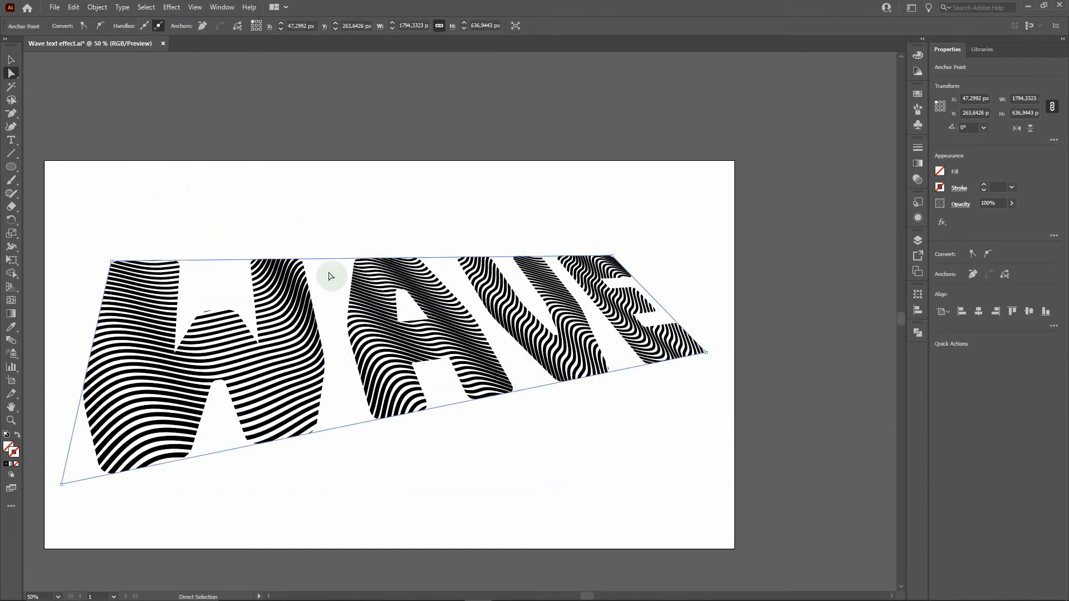
{"action": "left_click", "coordinate": [251, 238]}
Select the whole expanded WAVE text and apply an Envelope Distort mesh with 3 rows and 16 columns
{"action": "key", "text": "v"}
{"action": "left_click_drag", "start_coordinate": [72, 200], "coordinate": [702, 503]}
{"action": "left_click", "coordinate": [97, 7]}
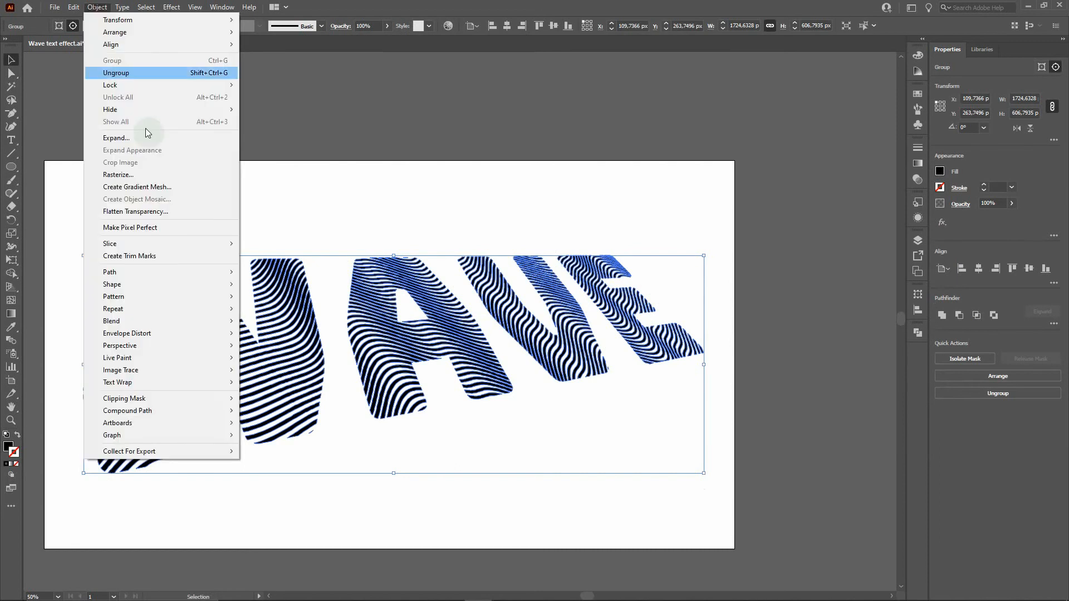
{"action": "mouse_move", "coordinate": [211, 334]}
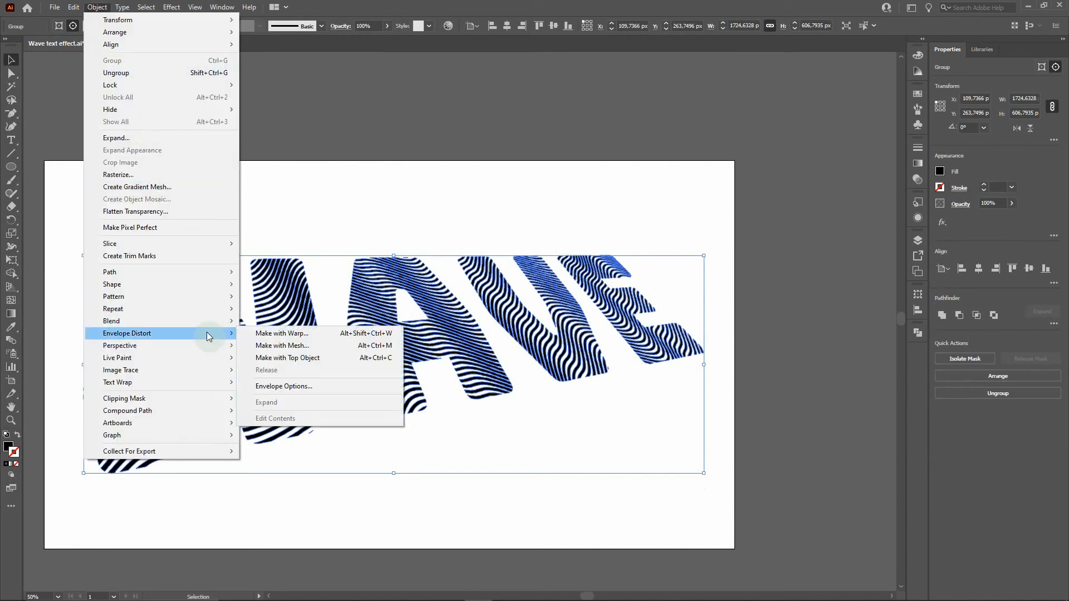
{"action": "left_click", "coordinate": [284, 347]}
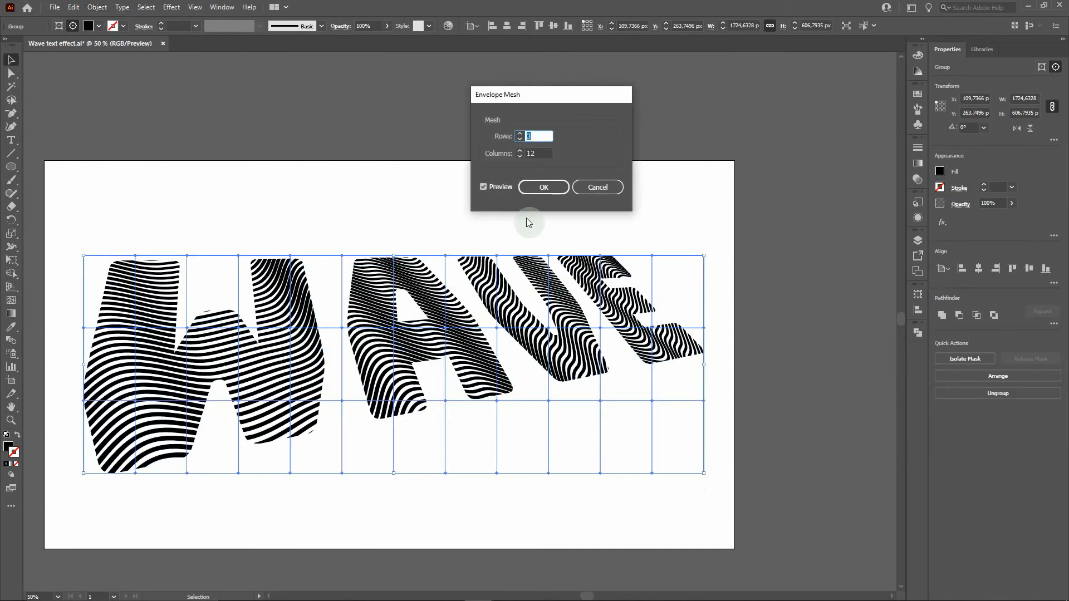
{"action": "left_click", "coordinate": [519, 151]}
{"action": "left_click", "coordinate": [520, 151]}
{"action": "left_click", "coordinate": [520, 150]}
{"action": "left_click", "coordinate": [520, 151]}
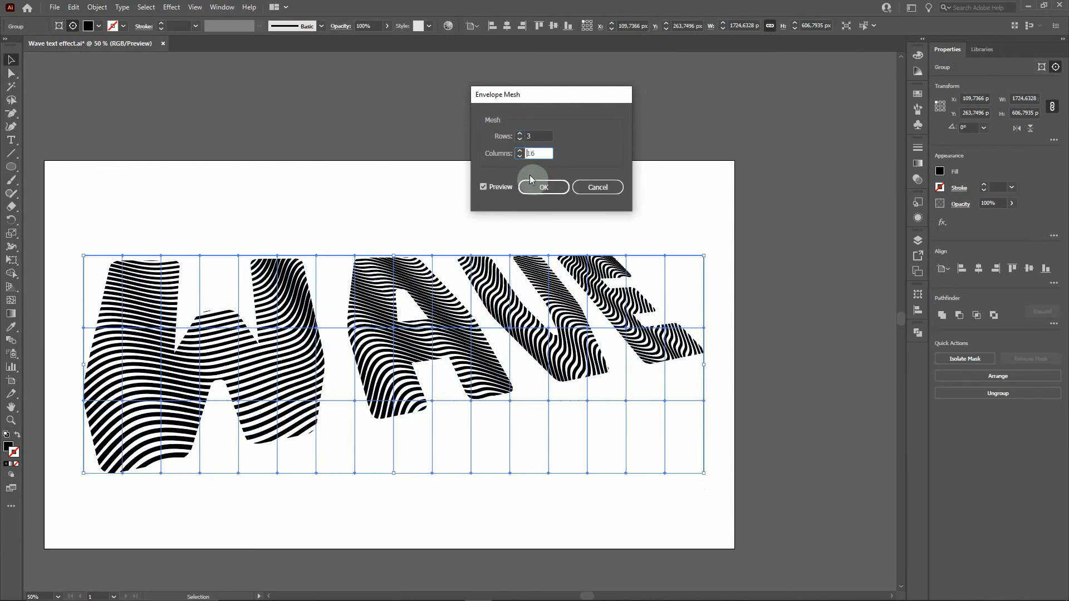
{"action": "left_click", "coordinate": [535, 197]}
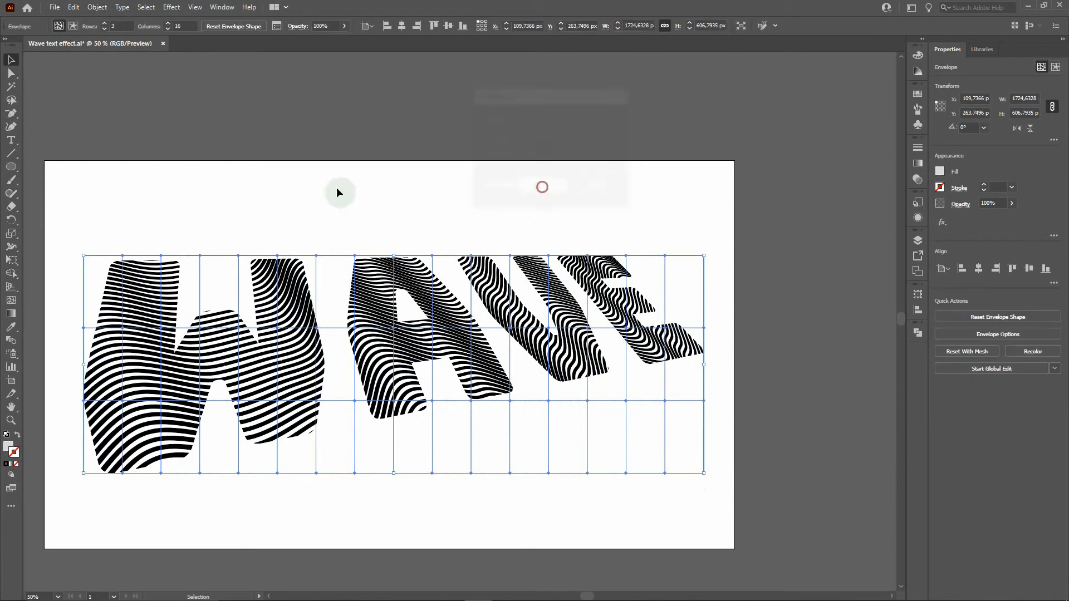
Raise the envelope mesh columns running through the left stem, middle peak and right side of the W
{"action": "left_click", "coordinate": [11, 73]}
{"action": "left_click_drag", "start_coordinate": [111, 236], "coordinate": [139, 495]}
{"action": "left_click_drag", "start_coordinate": [123, 256], "coordinate": [122, 239]}
{"action": "left_click_drag", "start_coordinate": [190, 238], "coordinate": [214, 442]}
{"action": "left_click", "coordinate": [300, 236]}
{"action": "mouse_move", "coordinate": [327, 461]}
{"action": "left_mouse_down"}
{"action": "mouse_move", "coordinate": [325, 482]}
{"action": "mouse_move", "coordinate": [302, 478]}
{"action": "mouse_move", "coordinate": [325, 454]}
{"action": "mouse_move", "coordinate": [312, 459]}
{"action": "left_mouse_up"}
Raise the mesh column through the A, nudge the one between A and V slightly left, and lower the one through the V
{"action": "left_click_drag", "start_coordinate": [384, 234], "coordinate": [399, 463]}
{"action": "left_click_drag", "start_coordinate": [466, 243], "coordinate": [471, 475]}
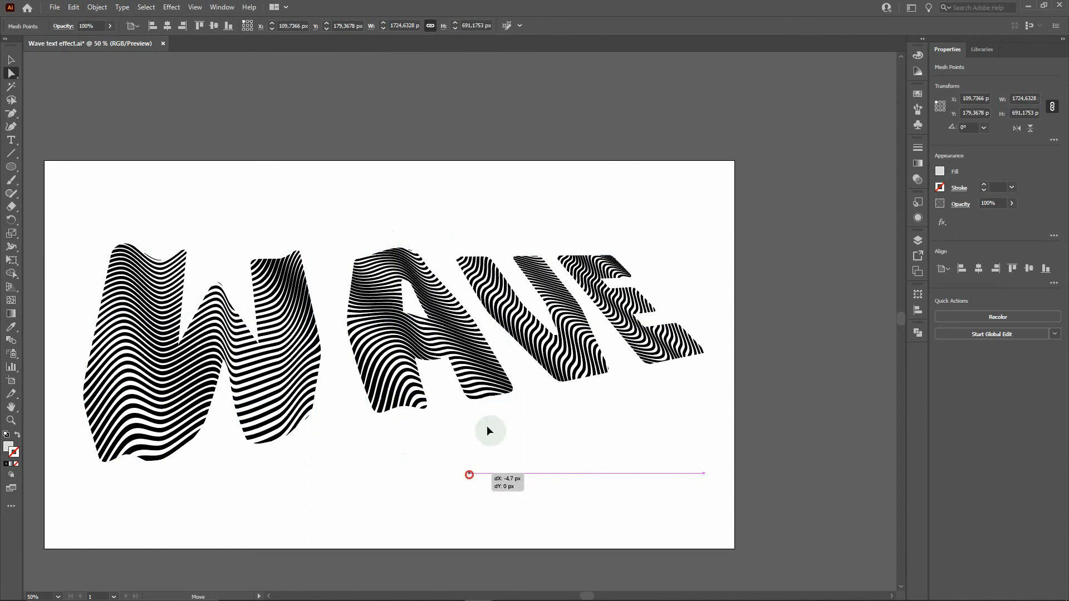
{"action": "left_click_drag", "start_coordinate": [530, 232], "coordinate": [554, 479]}
{"action": "mouse_move", "coordinate": [548, 401]}
{"action": "left_mouse_down"}
{"action": "mouse_move", "coordinate": [533, 411]}
{"action": "mouse_move", "coordinate": [543, 405]}
{"action": "mouse_move", "coordinate": [549, 421]}
{"action": "left_mouse_up"}
Shift the mesh column through the E left and slightly up, pull a mesh point on the right edge down, and deselect
{"action": "left_click_drag", "start_coordinate": [650, 230], "coordinate": [652, 471]}
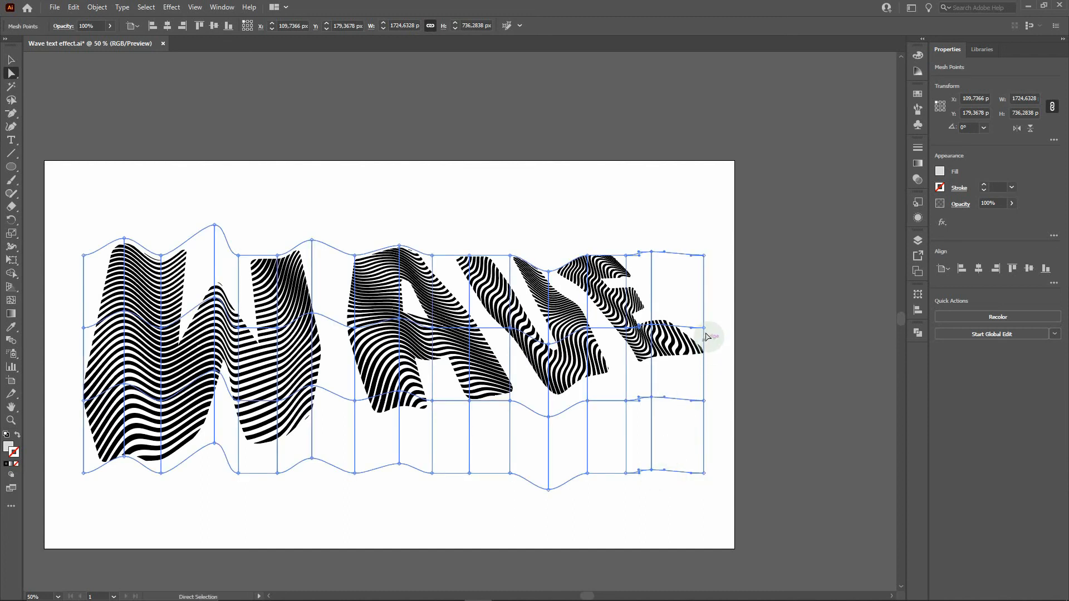
{"action": "left_click_drag", "start_coordinate": [703, 330], "coordinate": [707, 342]}
{"action": "left_click", "coordinate": [577, 214]}
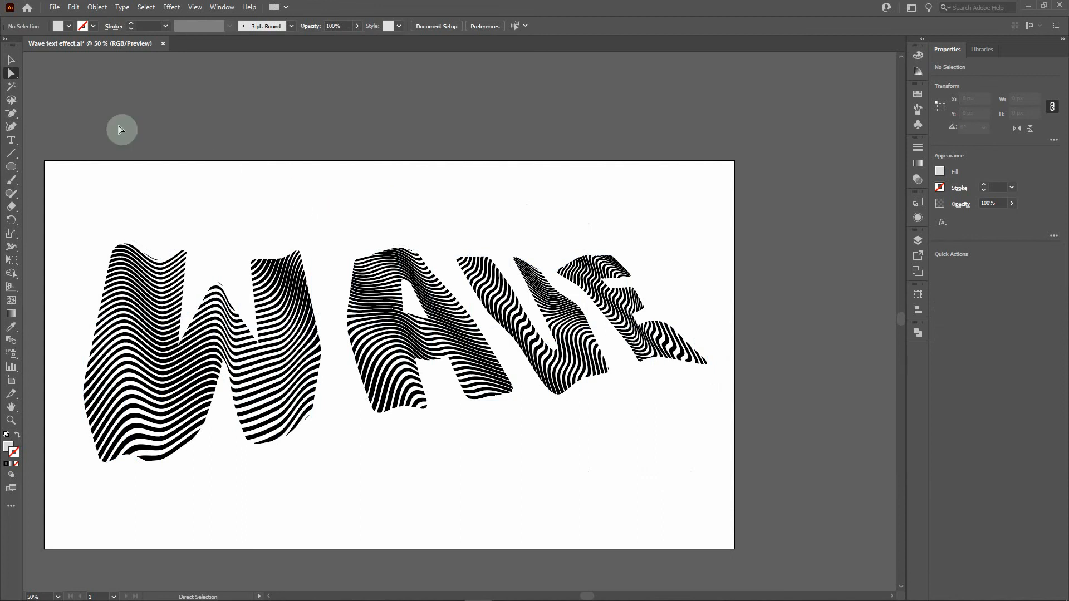
Move the whole warped WAVE text slightly down on the artboard and clear the selection
{"action": "left_click", "coordinate": [7, 58]}
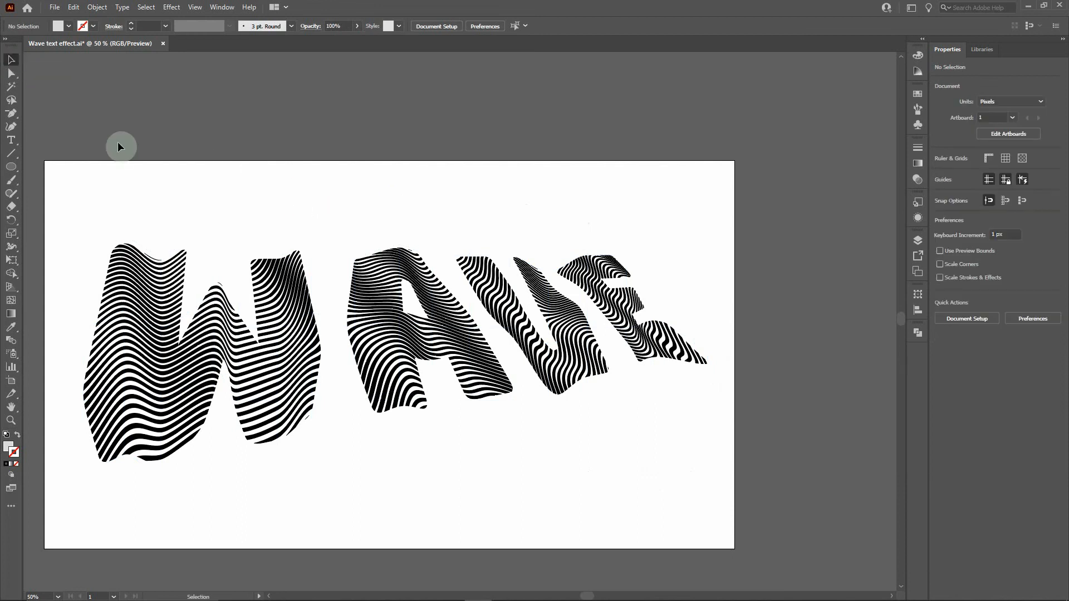
{"action": "left_click", "coordinate": [143, 248]}
{"action": "left_click_drag", "start_coordinate": [152, 296], "coordinate": [153, 299]}
{"action": "left_click", "coordinate": [178, 186]}
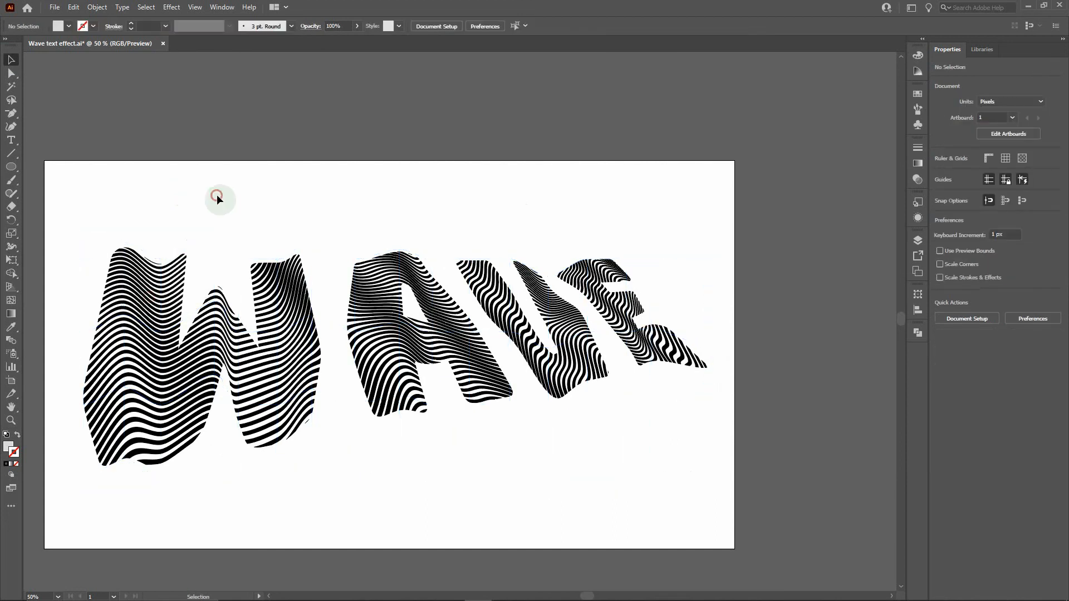